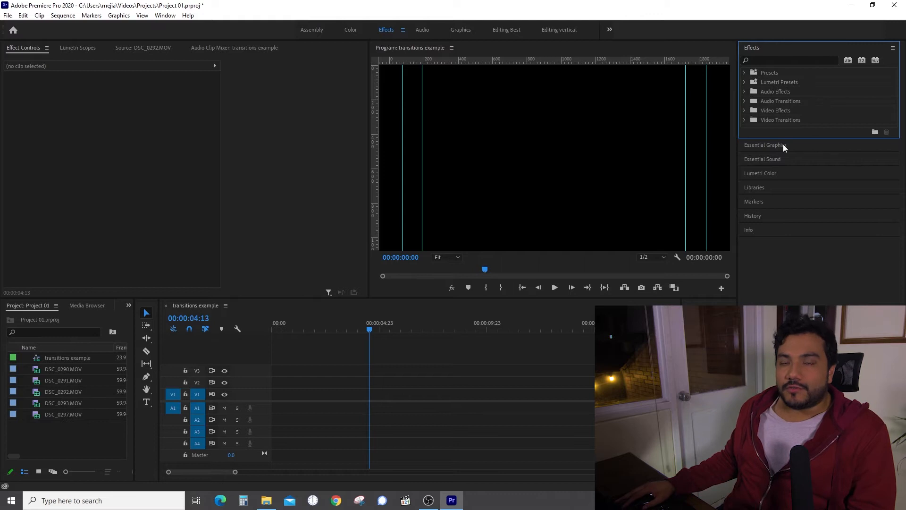
# Mark In/Out on DSC_0290.MOV's front-facing shot and drop its video only at 0:00 on V1, then play it.
pyautogui.moveTo(814, 137); pyautogui.dragTo(814, 215)
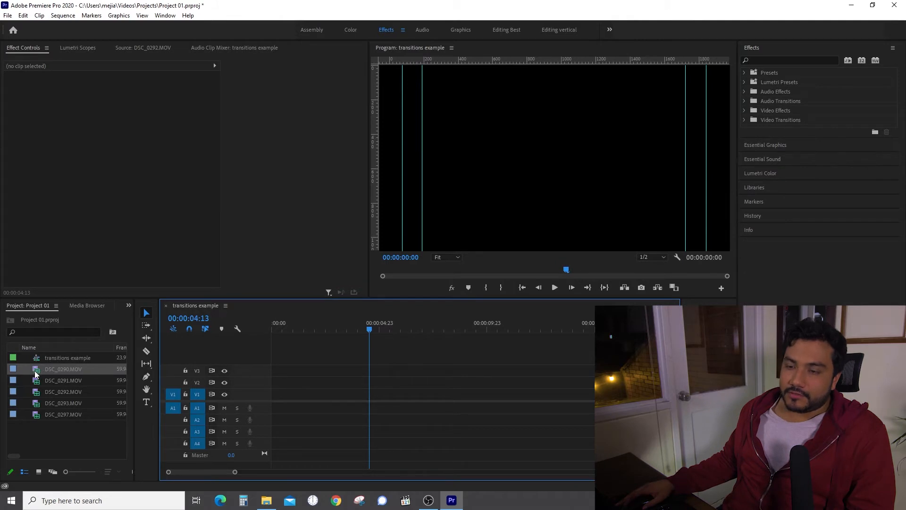
pyautogui.doubleClick(36, 371)
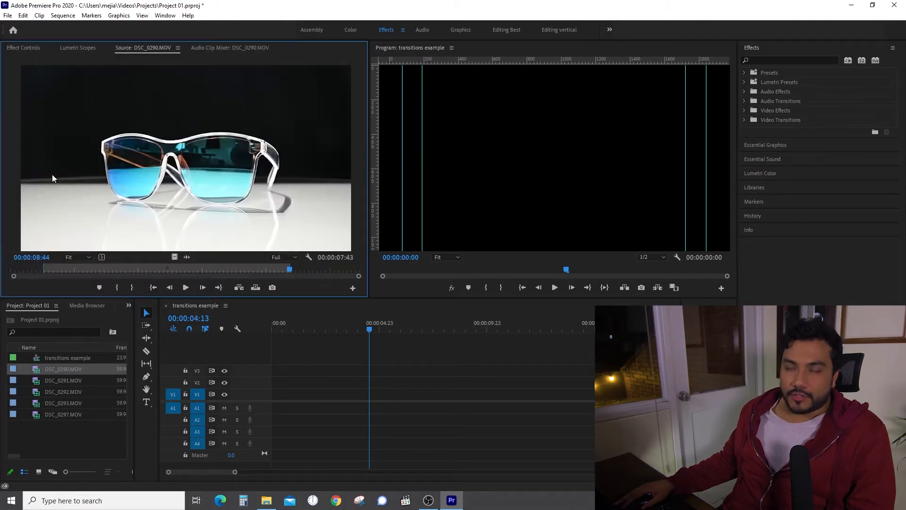
pyautogui.moveTo(74, 270); pyautogui.dragTo(285, 268)
pyautogui.press('i')
pyautogui.press('o')
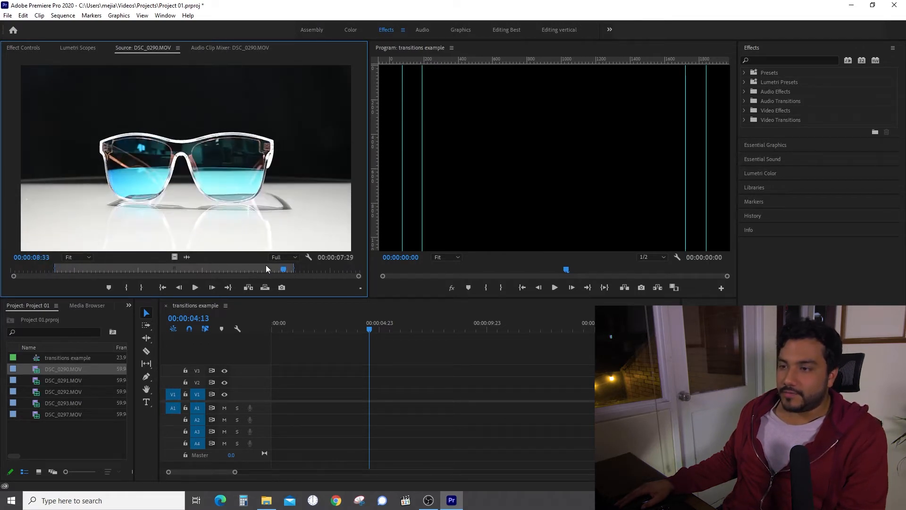
pyautogui.moveTo(174, 257); pyautogui.dragTo(283, 394)
pyautogui.click(319, 331)
pyautogui.press('space')
pyautogui.press('space')
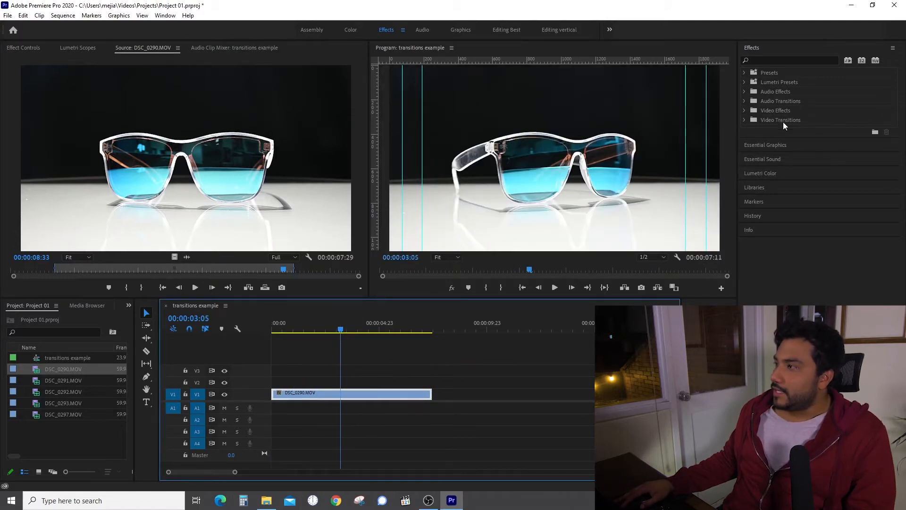
# Apply Gaussian Blur from Video Effects > Blur & Sharpen to the DSC_0290 clip.
pyautogui.moveTo(815, 138); pyautogui.dragTo(817, 196)
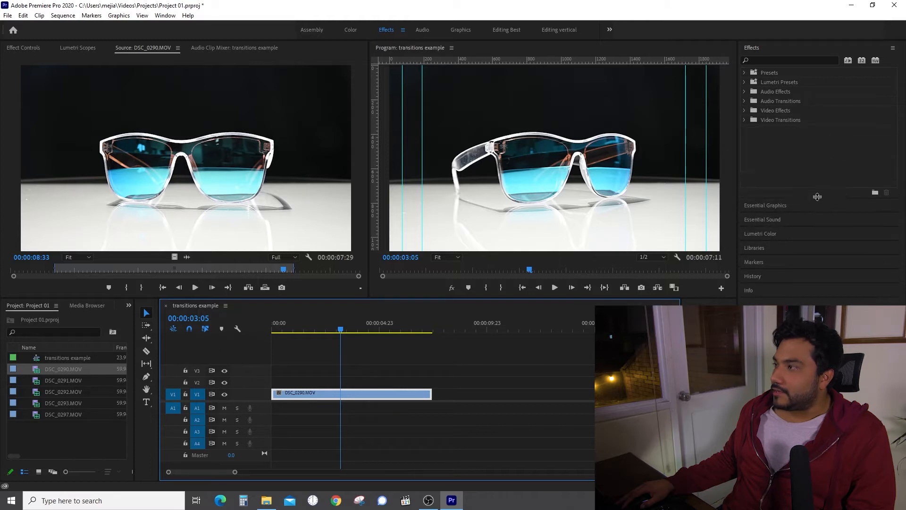
pyautogui.click(744, 111)
pyautogui.click(750, 129)
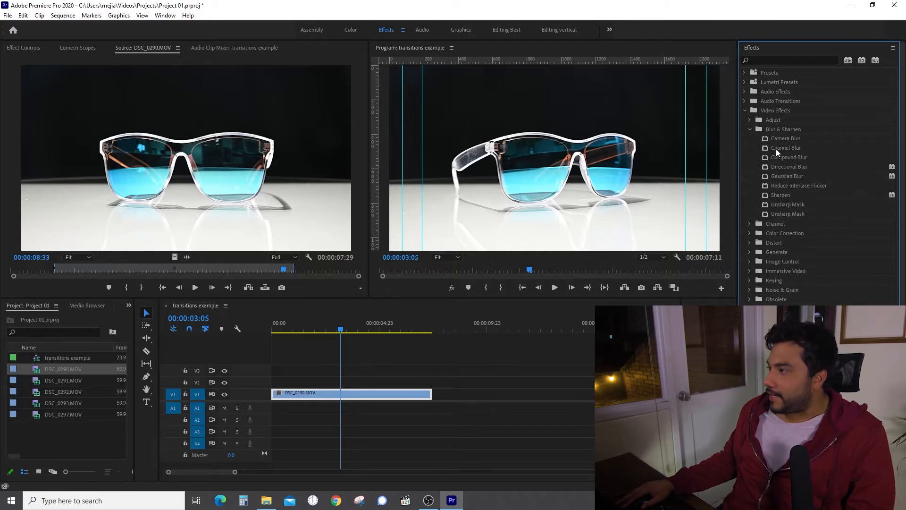
pyautogui.moveTo(787, 176); pyautogui.dragTo(381, 394)
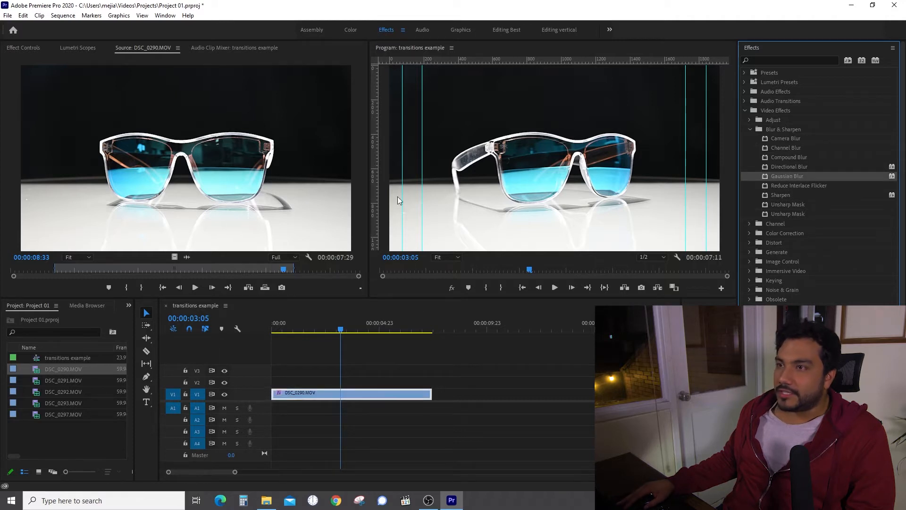
# Test a strong blur, leave Repeat Edge Pixels on, and return Blurriness to 0.
pyautogui.click(26, 48)
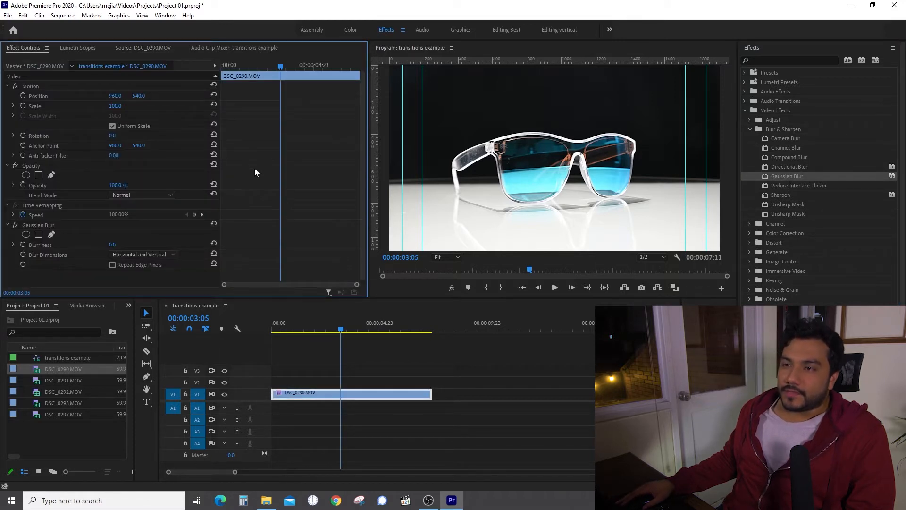
pyautogui.scroll(-1, 255, 172)
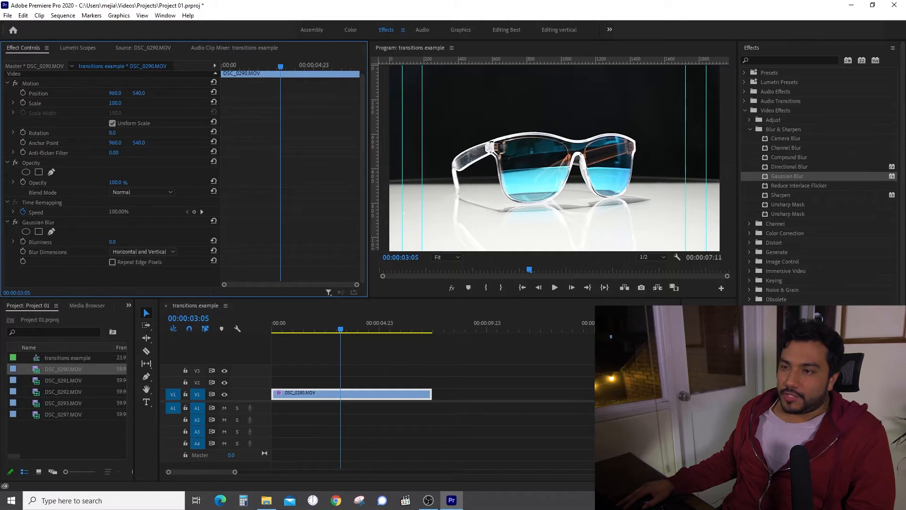
pyautogui.moveTo(112, 241); pyautogui.dragTo(169, 243)
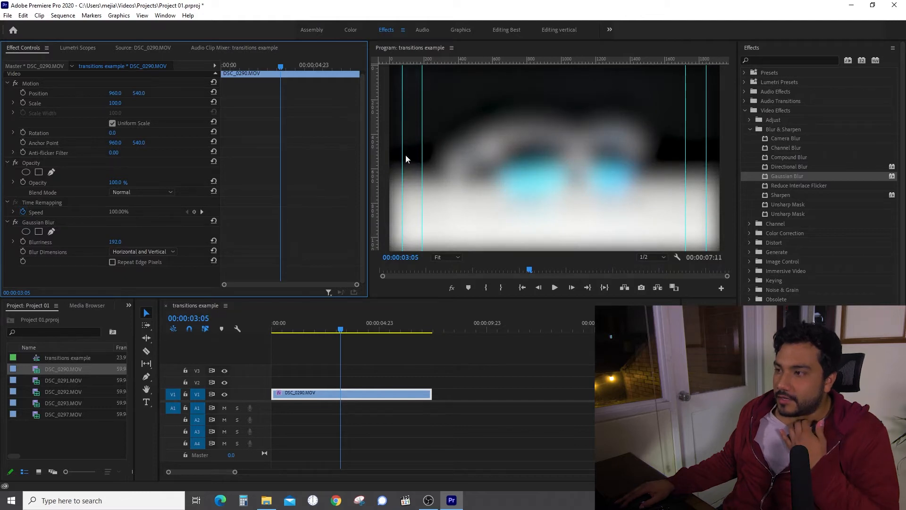
pyautogui.click(112, 262)
pyautogui.click(112, 262)
pyautogui.click(112, 262)
pyautogui.click(112, 262)
pyautogui.click(112, 262)
pyautogui.moveTo(115, 242); pyautogui.dragTo(42, 241)
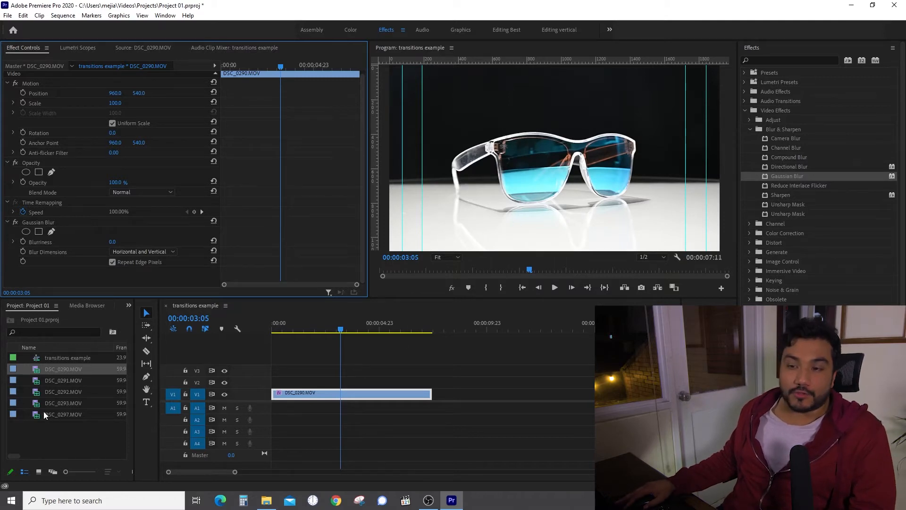
# Trim DSC_0291.MOV with In/Out points and place its video right after DSC_0290 on V1.
pyautogui.doubleClick(37, 382)
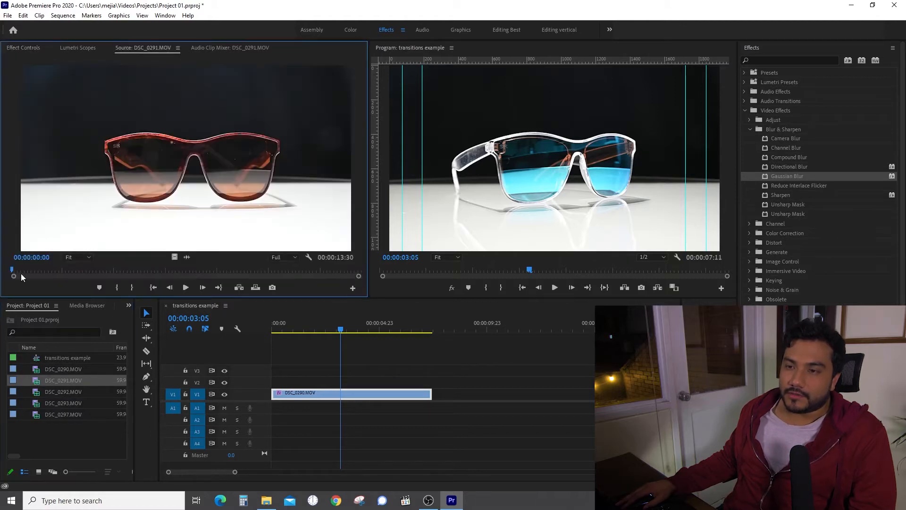
pyautogui.moveTo(18, 273)
pyautogui.mouseDown()
pyautogui.moveTo(339, 268)
pyautogui.moveTo(317, 269)
pyautogui.mouseUp()
pyautogui.press('i')
pyautogui.press('o')
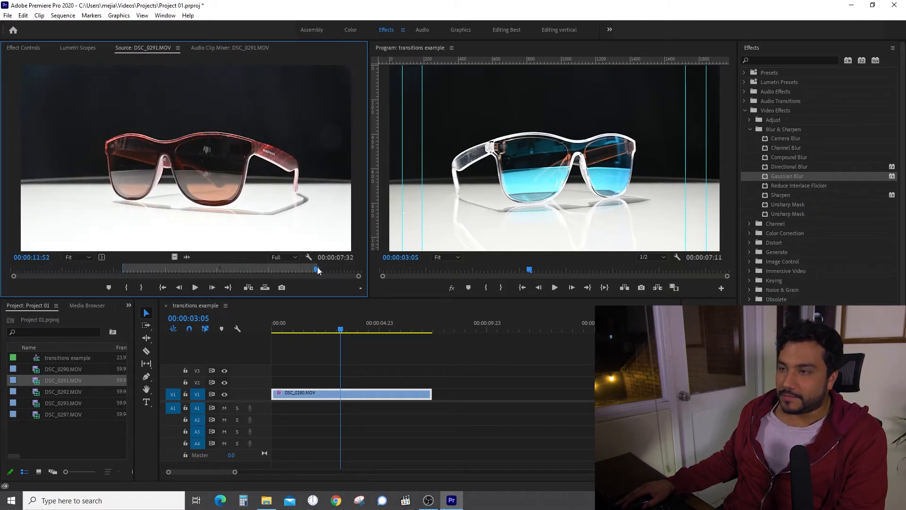
pyautogui.moveTo(176, 255); pyautogui.dragTo(441, 394)
pyautogui.click(410, 328)
pyautogui.moveTo(412, 328)
pyautogui.mouseDown()
pyautogui.moveTo(439, 329)
pyautogui.moveTo(423, 330)
pyautogui.mouseUp()
pyautogui.click(464, 392)
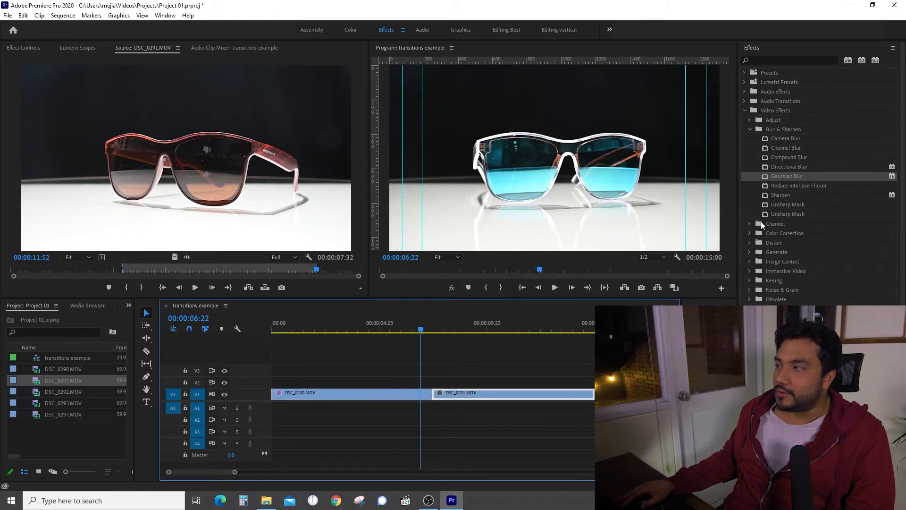
# Apply Gaussian Blur to DSC_0291, then keyframe DSC_0290's Blurriness at 0 at 06:22.
pyautogui.moveTo(796, 174); pyautogui.dragTo(493, 396)
pyautogui.click(411, 394)
pyautogui.click(32, 48)
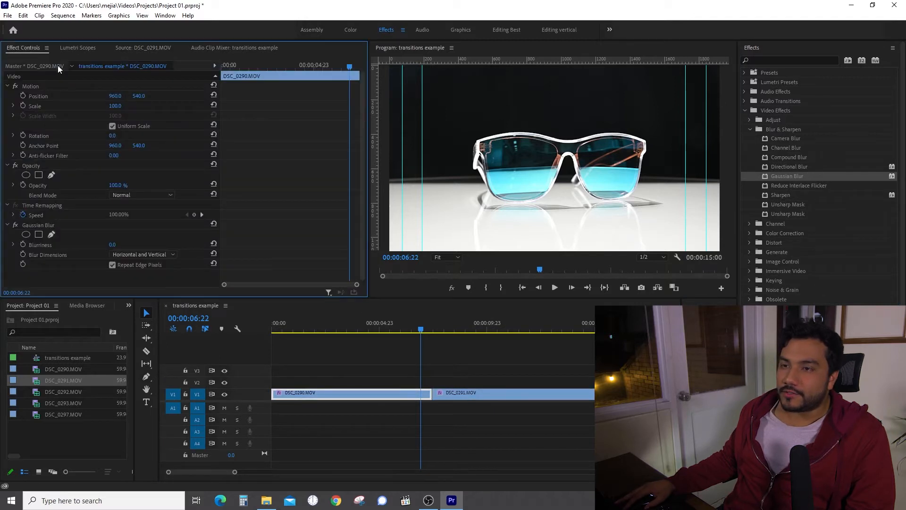
pyautogui.scroll(-1, 293, 184)
pyautogui.click(418, 397)
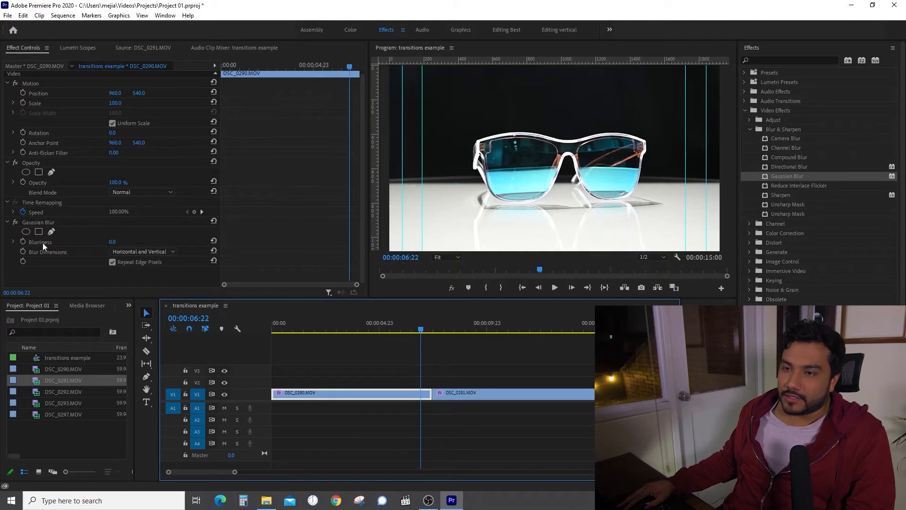
pyautogui.click(24, 241)
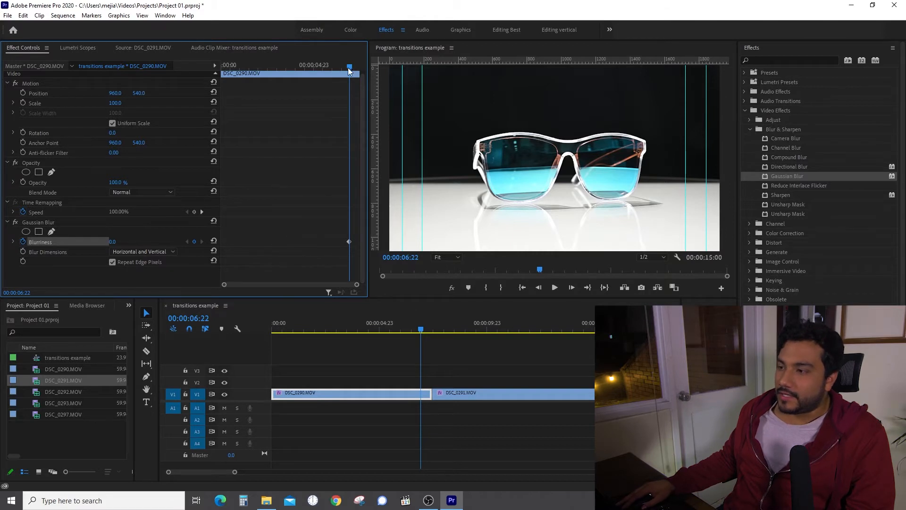
# Add a Blurriness keyframe of 300 at 07:10, the last frame of DSC_0290.
pyautogui.moveTo(350, 66); pyautogui.dragTo(357, 67)
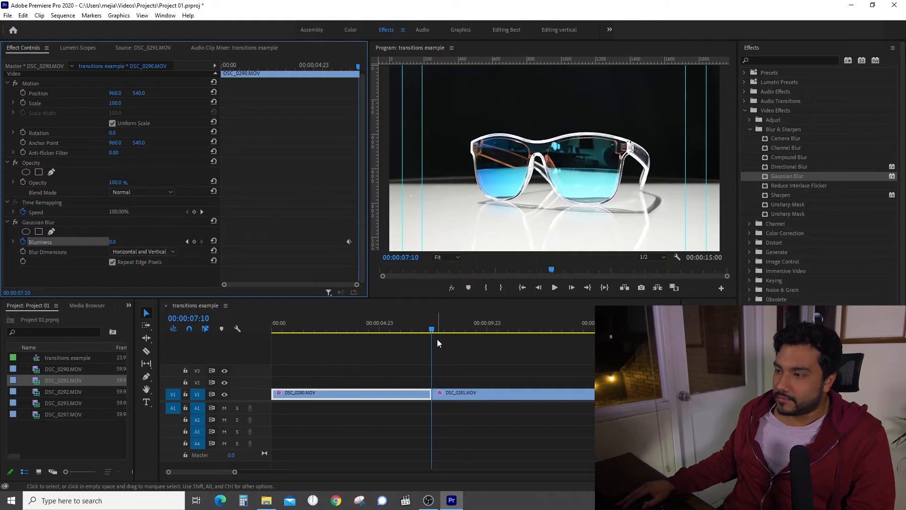
pyautogui.click(194, 242)
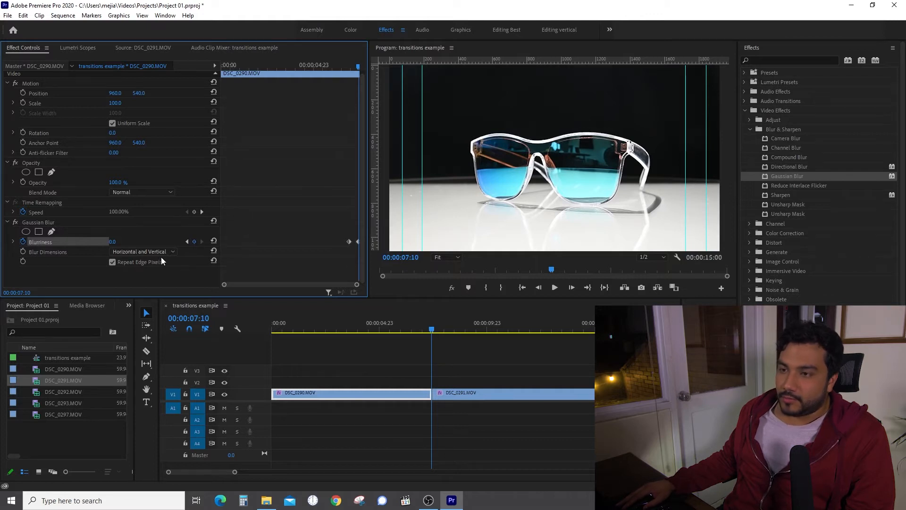
pyautogui.moveTo(111, 243); pyautogui.dragTo(250, 243)
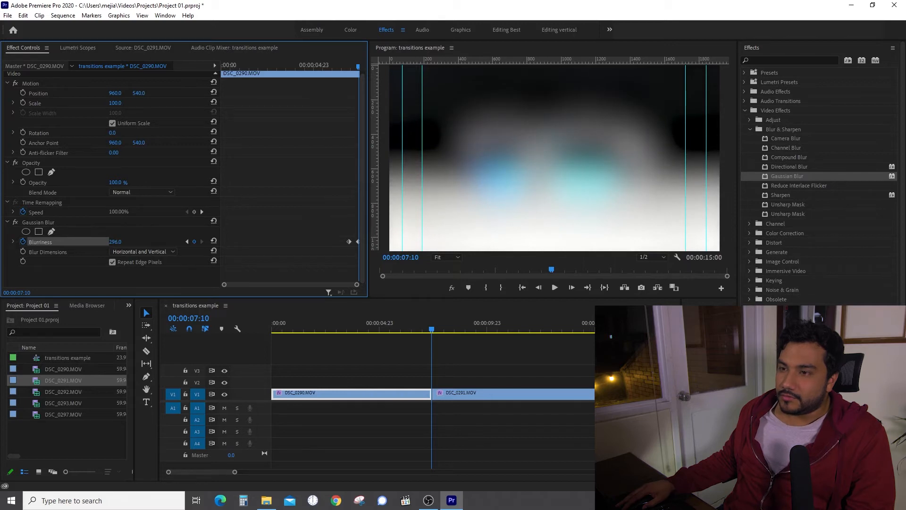
pyautogui.click(116, 241)
pyautogui.write('300')
pyautogui.press('Return')
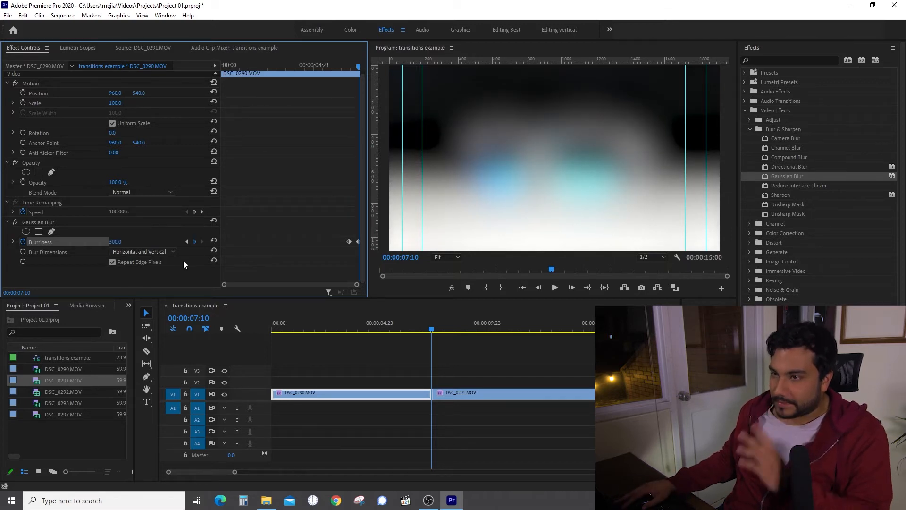
pyautogui.click(459, 393)
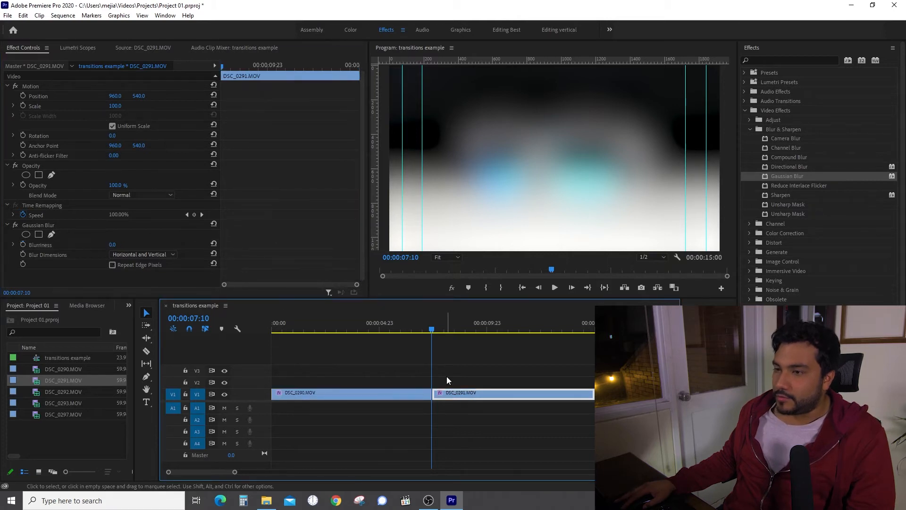
# Turn on Repeat Edge Pixels for DSC_0291 and keyframe Blurriness 300 at its start, 07:11.
pyautogui.moveTo(432, 330); pyautogui.dragTo(433, 333)
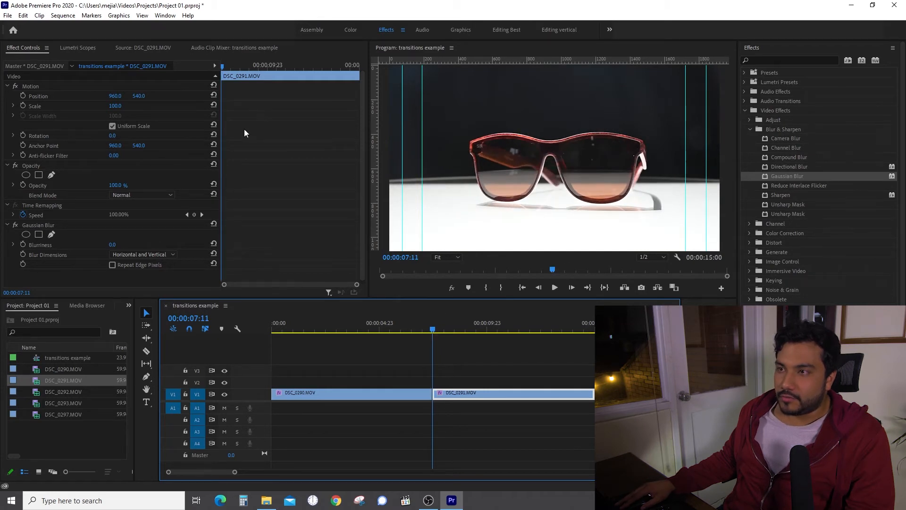
pyautogui.click(215, 67)
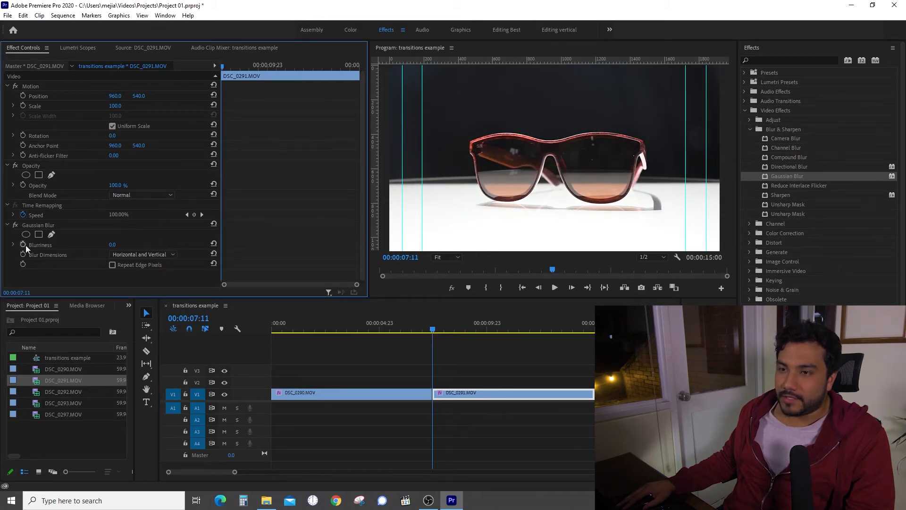
pyautogui.click(112, 265)
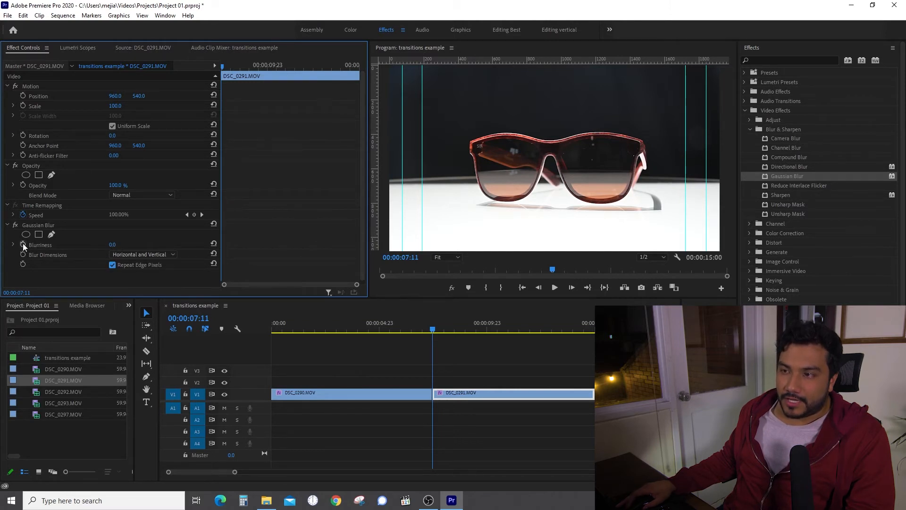
pyautogui.click(22, 244)
pyautogui.click(112, 244)
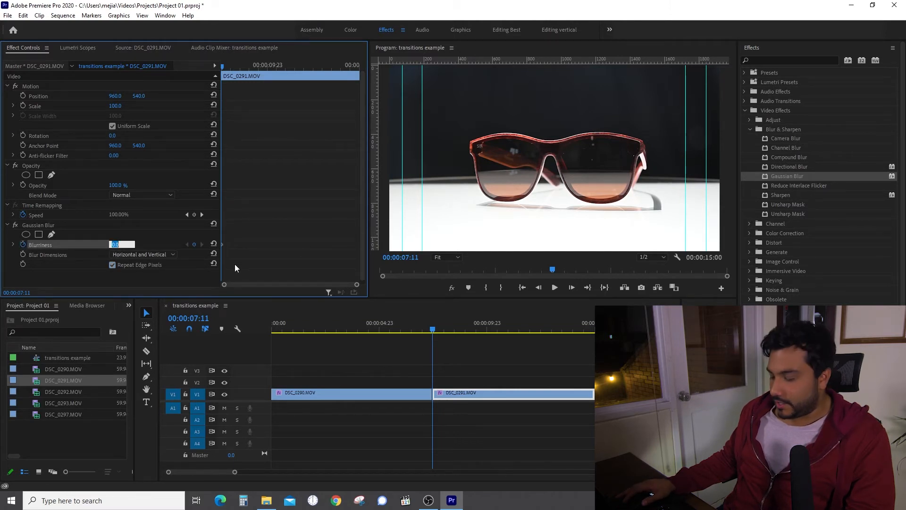
pyautogui.write('300')
pyautogui.press('Return')
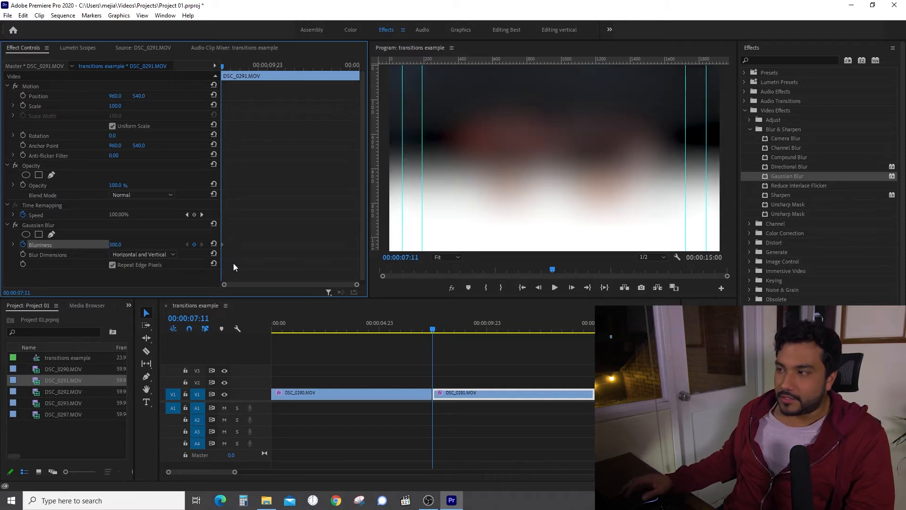
# Add a Blurriness keyframe of 0 at 00:00:08:09.
pyautogui.click(433, 332)
pyautogui.moveTo(434, 332); pyautogui.dragTo(452, 330)
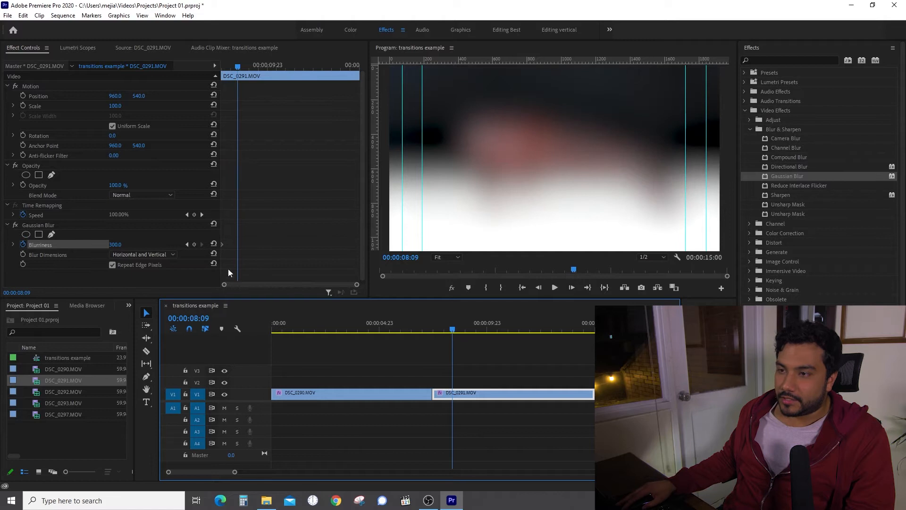
pyautogui.click(195, 243)
pyautogui.moveTo(114, 245); pyautogui.dragTo(2, 246)
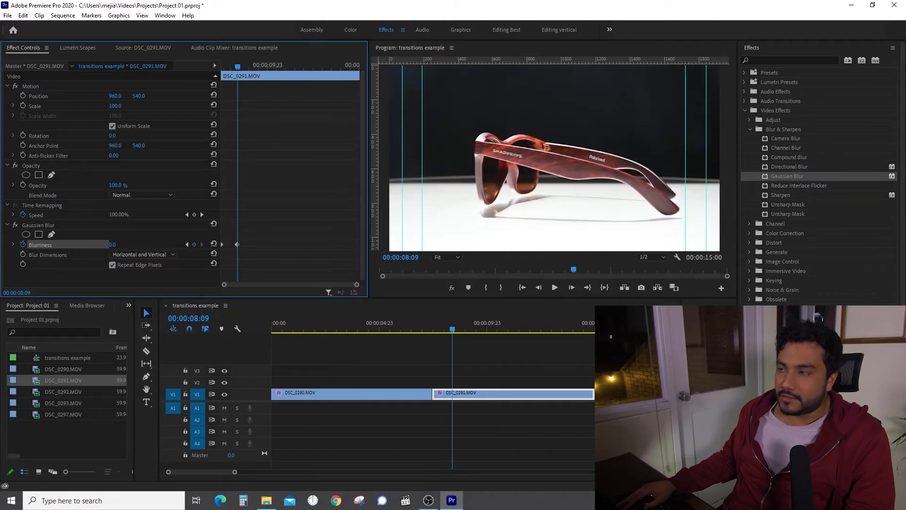
# Play back the blur transition, park at 00:00:07:11, and show DSC_0290.MOV's effect settings.
pyautogui.moveTo(452, 329); pyautogui.dragTo(390, 346)
pyautogui.press('space')
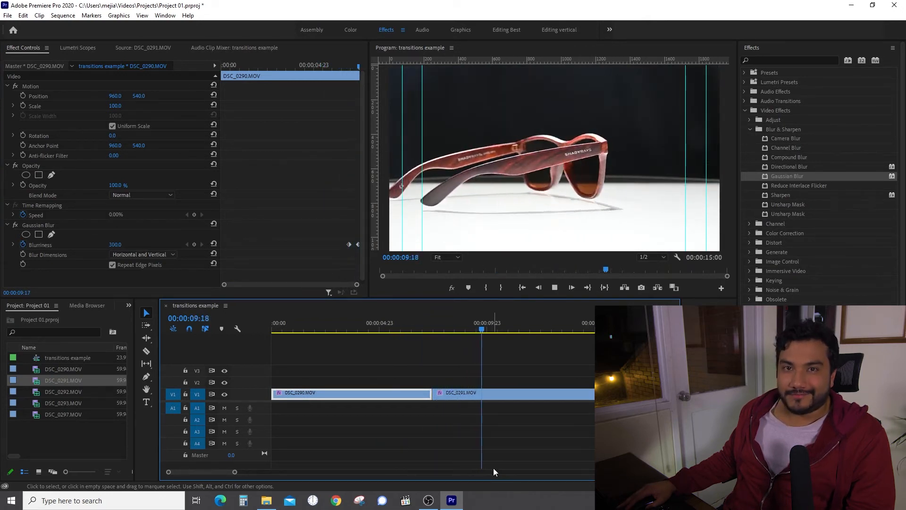
pyautogui.press('space')
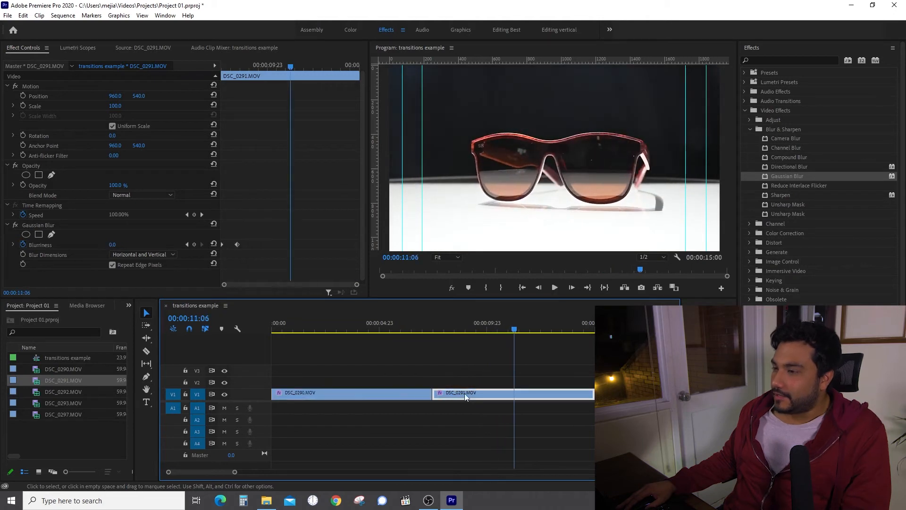
pyautogui.moveTo(397, 321); pyautogui.dragTo(433, 333)
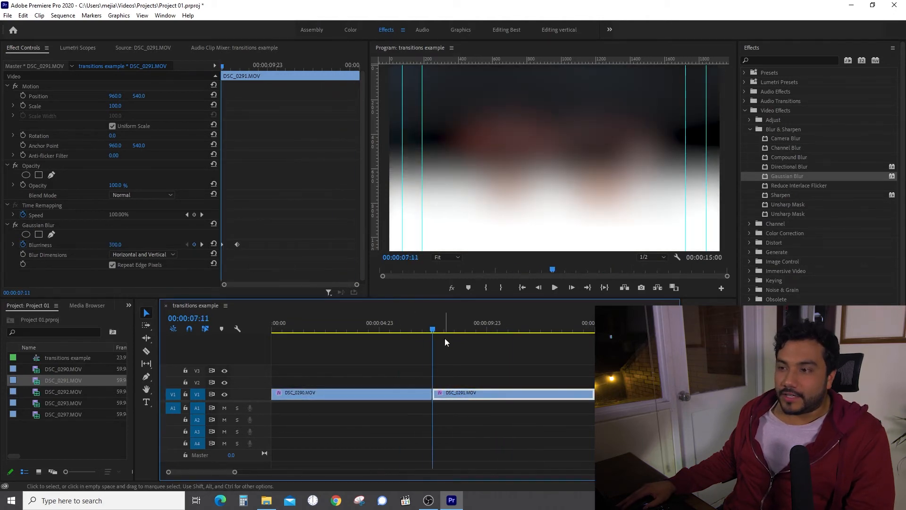
pyautogui.click(423, 396)
pyautogui.click(338, 221)
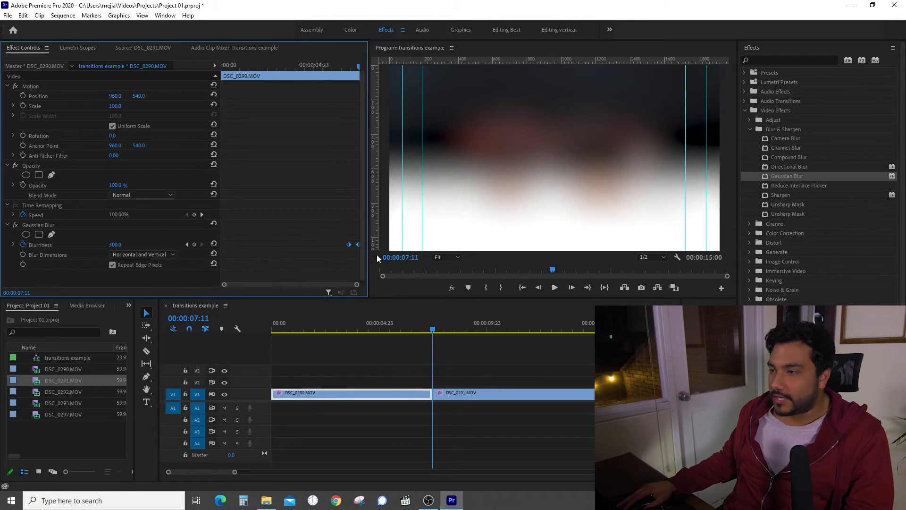
# Clear Gaussian Blur from DSC_0290.MOV and DSC_0291.MOV, then park the playhead at 00:00:06:14.
pyautogui.rightClick(36, 223)
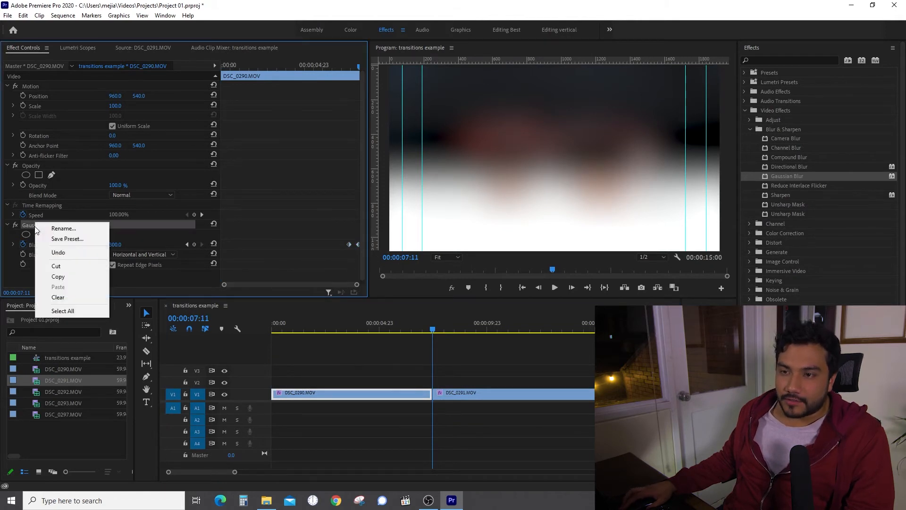
pyautogui.click(85, 298)
pyautogui.click(475, 393)
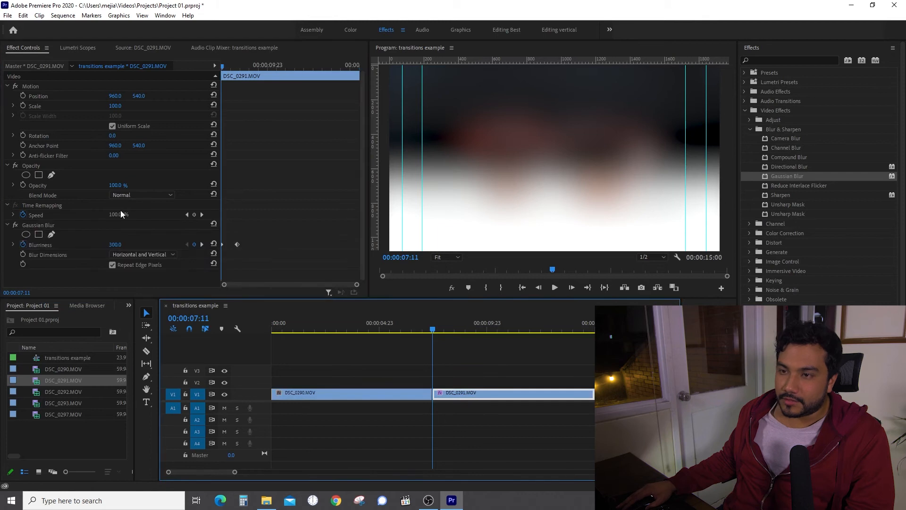
pyautogui.rightClick(29, 223)
pyautogui.click(72, 295)
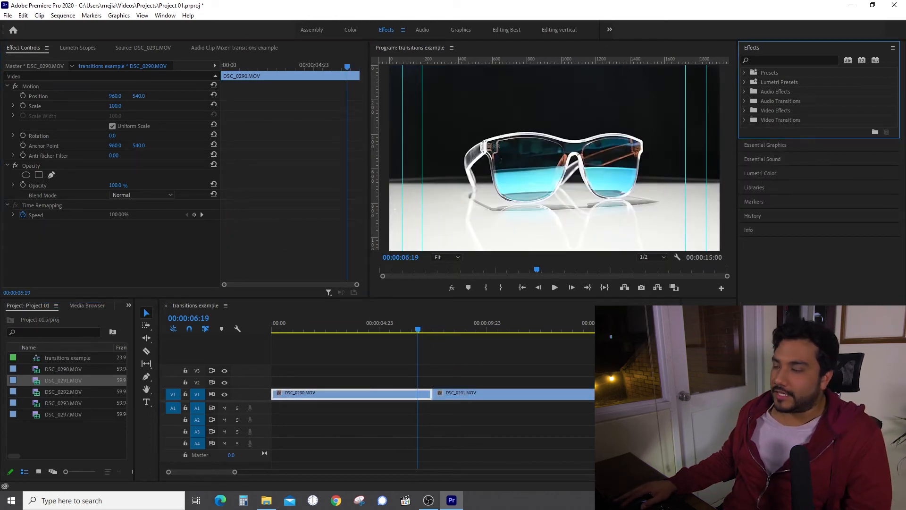
pyautogui.moveTo(411, 329)
pyautogui.mouseDown()
pyautogui.moveTo(449, 329)
pyautogui.moveTo(414, 329)
pyautogui.mouseUp()
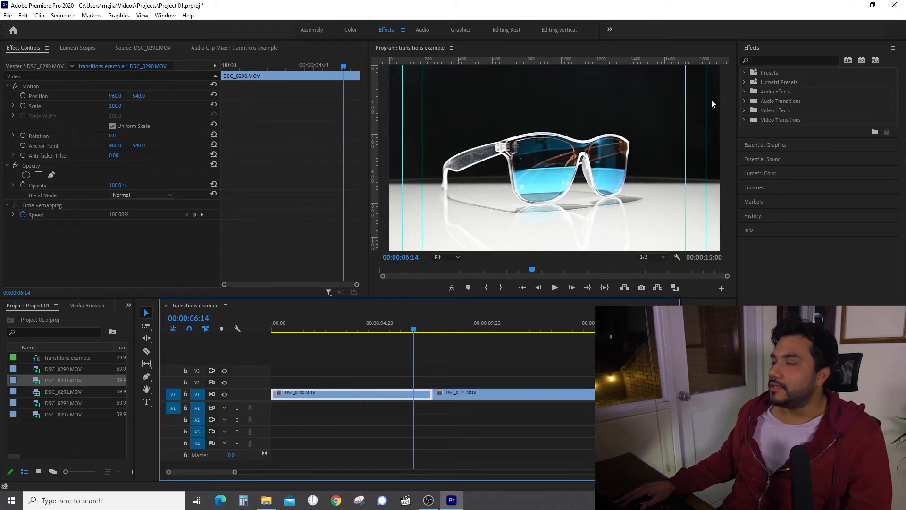
# Drag Lumetri Color from Video Effects > Color Correction onto DSC_0290.MOV.
pyautogui.click(744, 111)
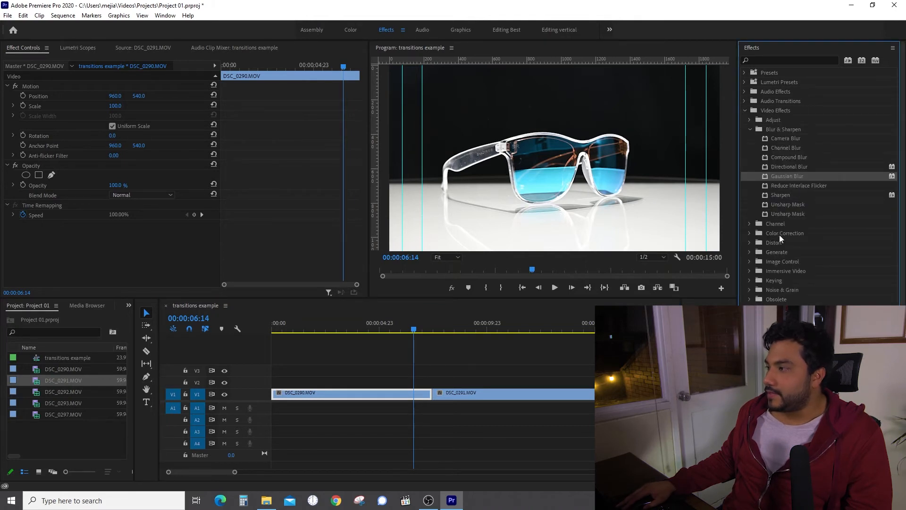
pyautogui.click(749, 234)
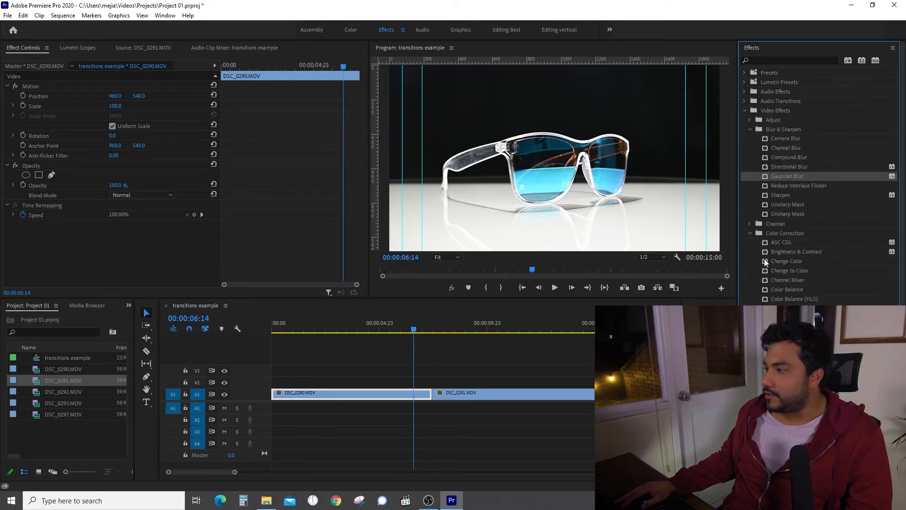
pyautogui.moveTo(783, 327); pyautogui.dragTo(413, 395)
pyautogui.scroll(-2, 285, 228)
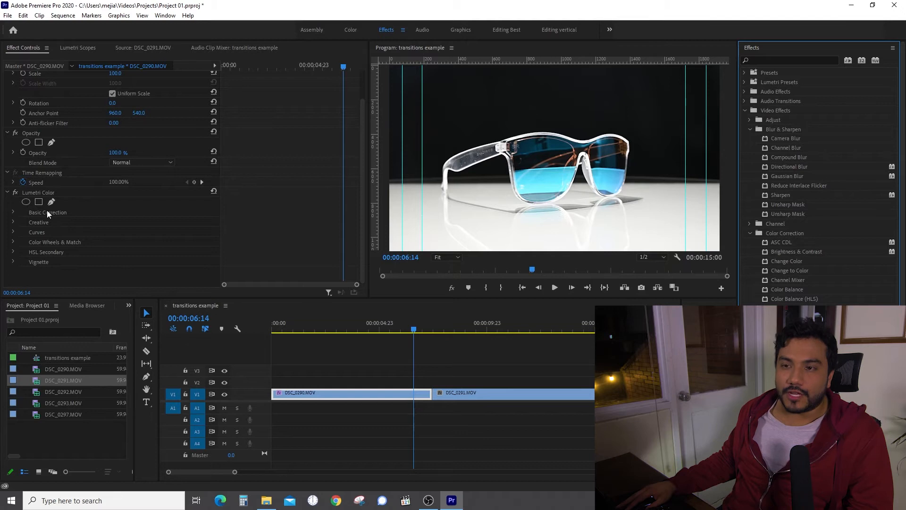
# In Lumetri Basic Correction, try Temperature and Tint, then reset Temperature, Tint and Exposure to 0.
pyautogui.click(13, 212)
pyautogui.scroll(-5, 299, 209)
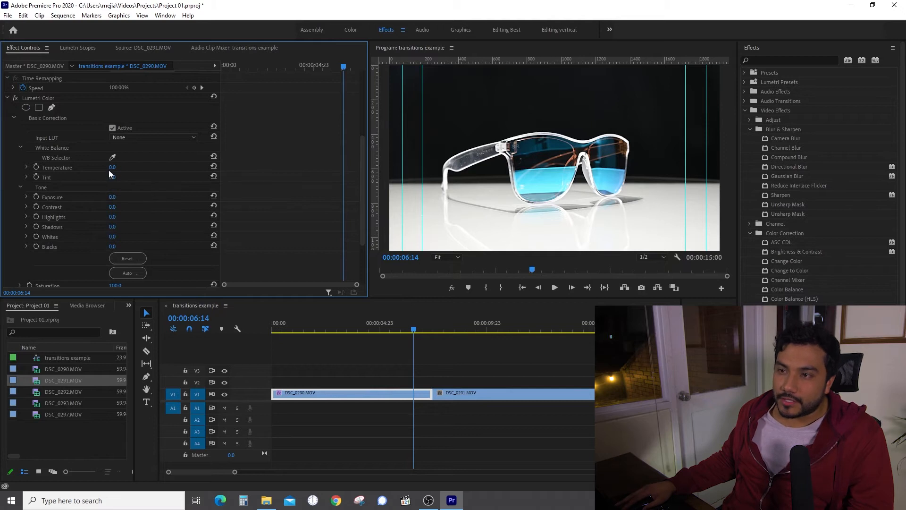
pyautogui.moveTo(112, 168); pyautogui.dragTo(114, 167)
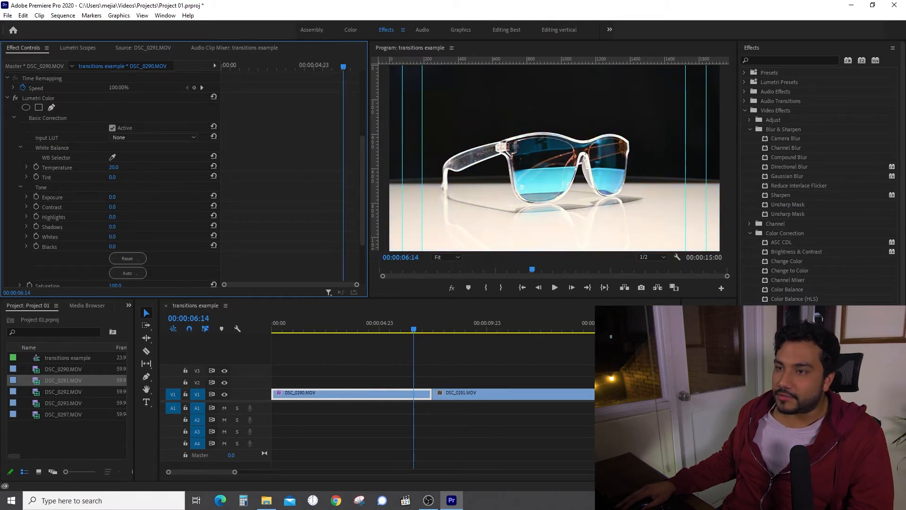
pyautogui.moveTo(116, 180); pyautogui.dragTo(120, 204)
pyautogui.click(117, 169)
pyautogui.write('0')
pyautogui.press('Return')
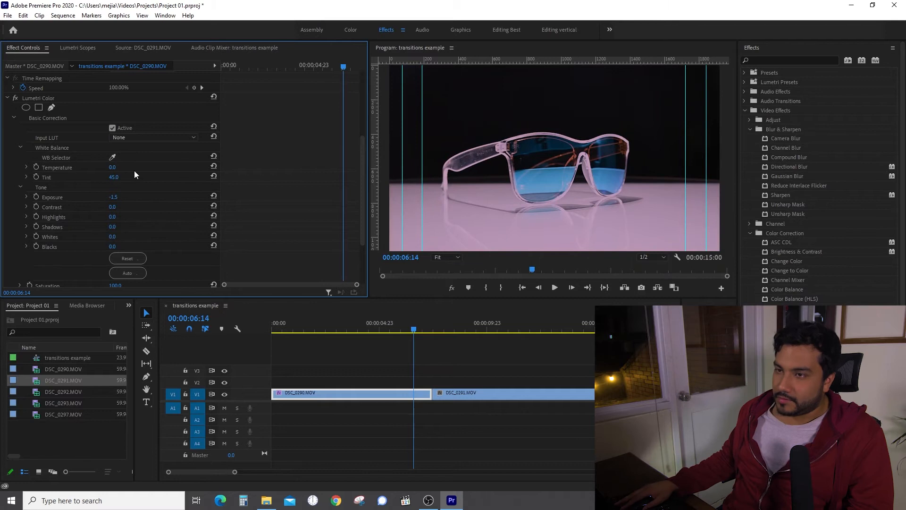
pyautogui.click(116, 178)
pyautogui.write('0')
pyautogui.press('Return')
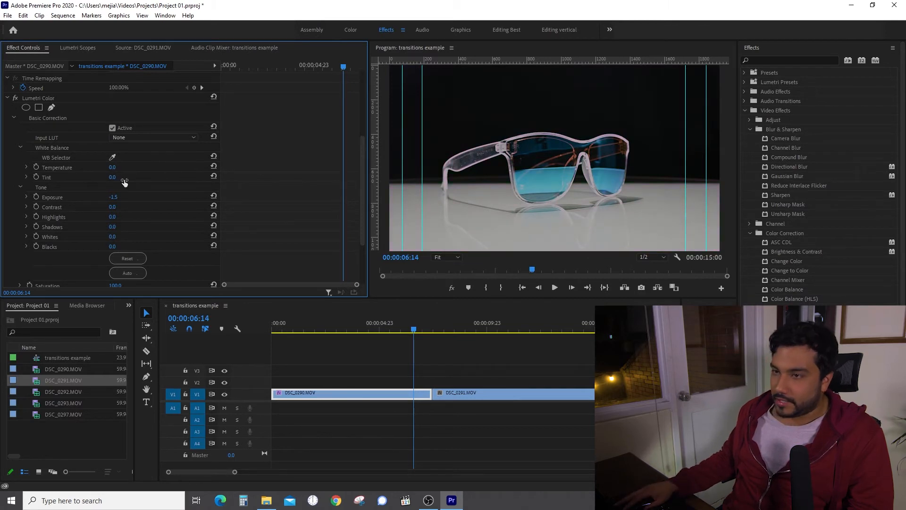
pyautogui.click(114, 198)
pyautogui.write('0')
pyautogui.press('Return')
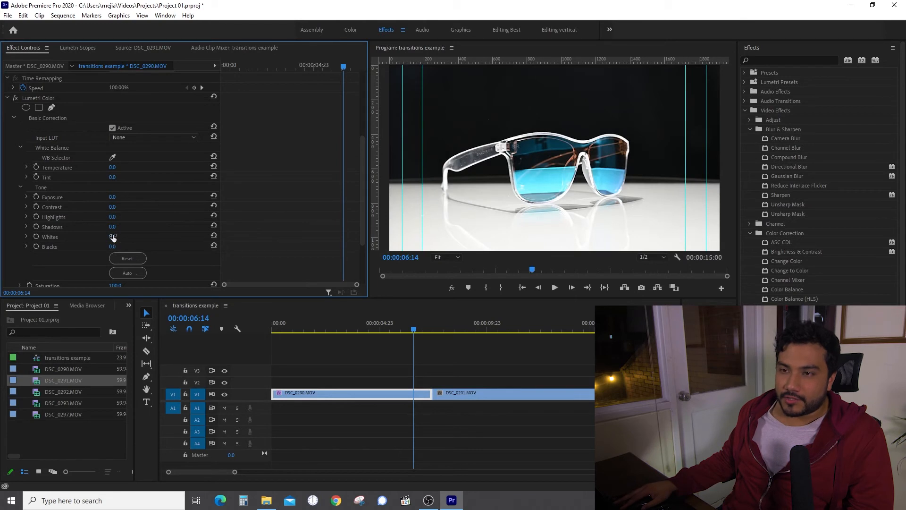
# Raise Contrast from 24 to 90 and Saturation to 198.
pyautogui.moveTo(114, 207); pyautogui.dragTo(145, 207)
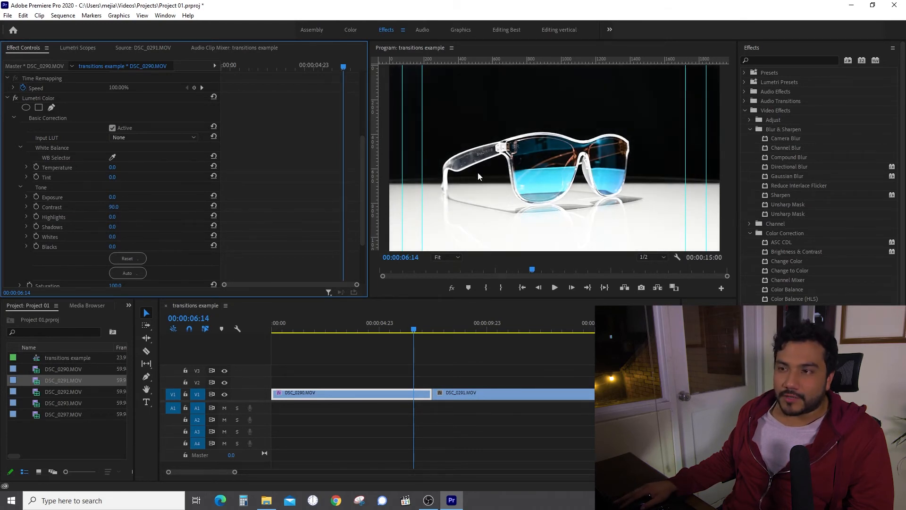
pyautogui.scroll(-3, 309, 205)
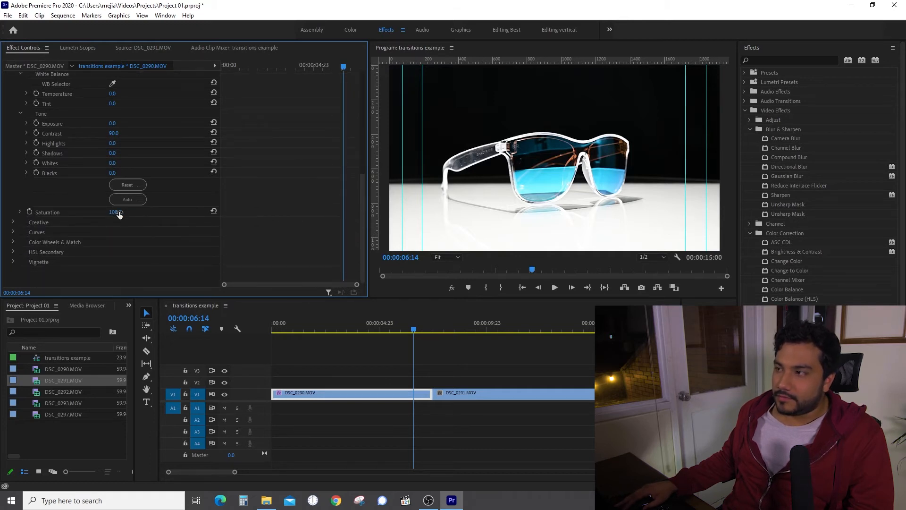
pyautogui.scroll(7, 288, 217)
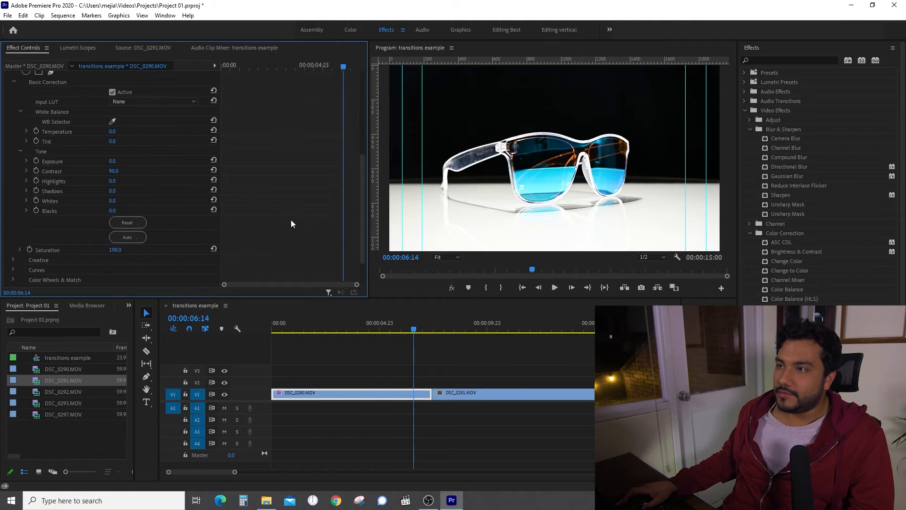
pyautogui.scroll(1, 304, 232)
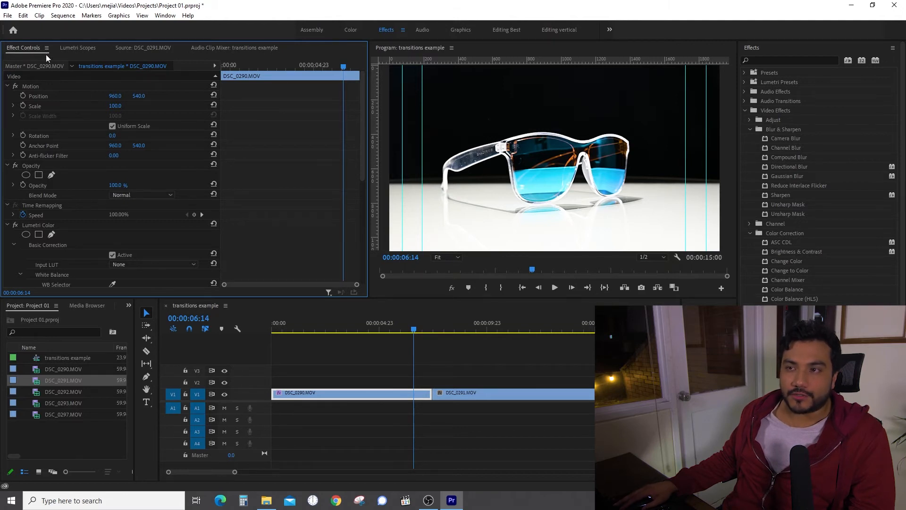
# Scrub DSC_0290's Scale and Position to 1089.0, 512.0 and lower Opacity to 58%.
pyautogui.moveTo(116, 107)
pyautogui.mouseDown()
pyautogui.moveTo(135, 98)
pyautogui.moveTo(125, 115)
pyautogui.mouseUp()
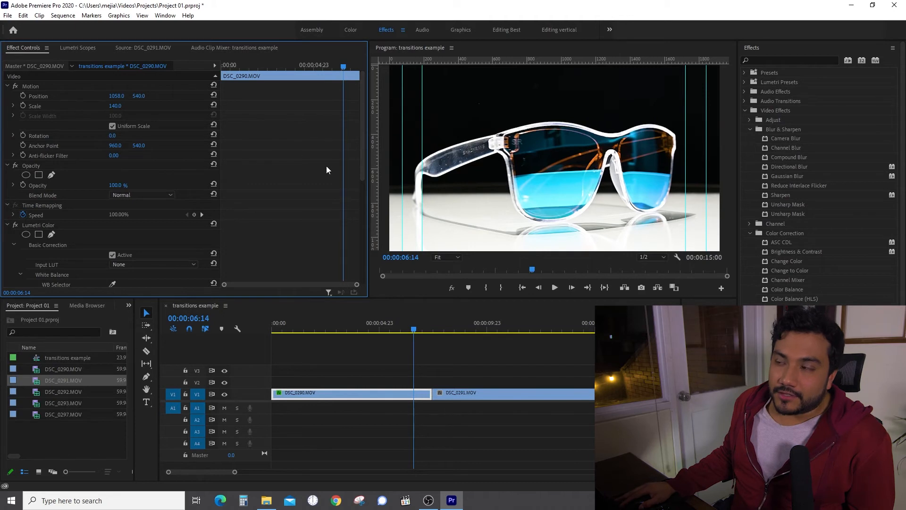
pyautogui.moveTo(121, 97); pyautogui.dragTo(128, 177)
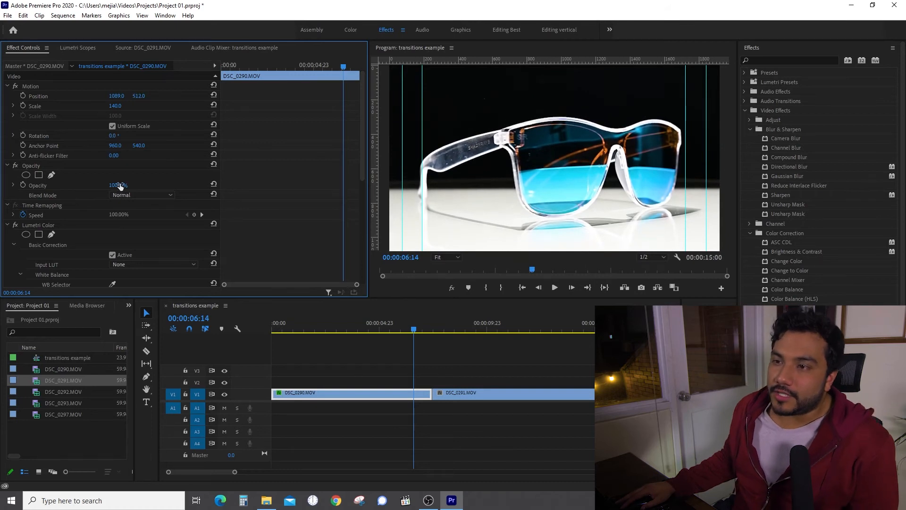
pyautogui.moveTo(120, 188); pyautogui.dragTo(98, 185)
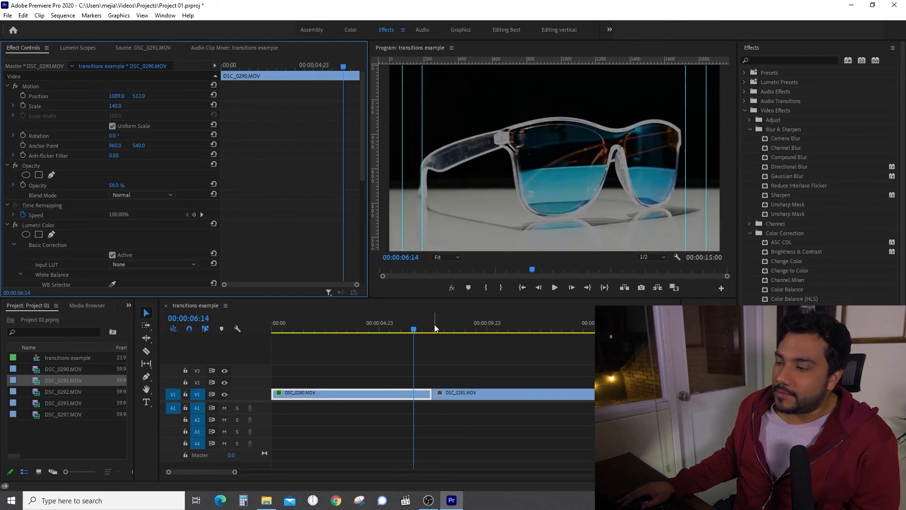
# Move DSC_0290.MOV up to V2 and slide DSC_0291.MOV left beneath it to overlap.
pyautogui.moveTo(418, 392); pyautogui.dragTo(417, 381)
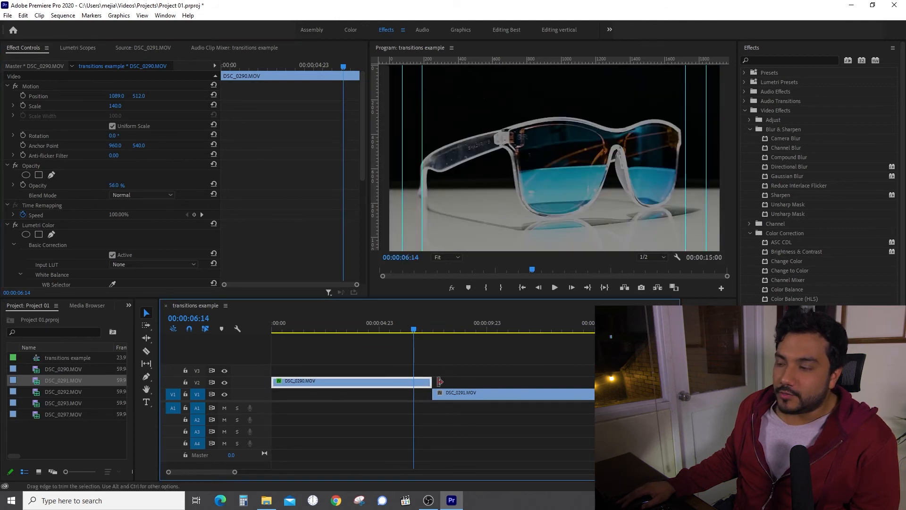
pyautogui.moveTo(503, 396); pyautogui.dragTo(420, 395)
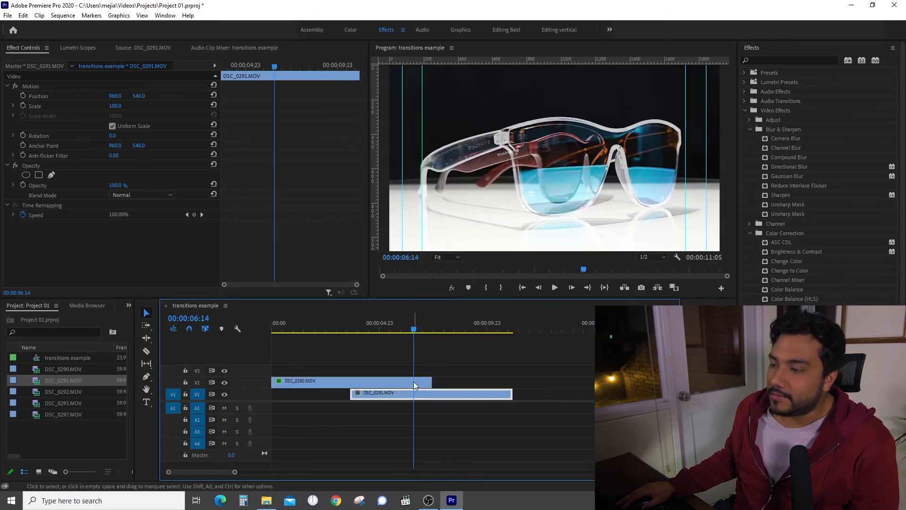
pyautogui.click(414, 382)
pyautogui.click(213, 62)
# Reset DSC_0290.MOV to Scale 100, Position 960, 540 and Opacity 100%.
pyautogui.moveTo(115, 186)
pyautogui.mouseDown()
pyautogui.moveTo(69, 186)
pyautogui.moveTo(116, 185)
pyautogui.mouseUp()
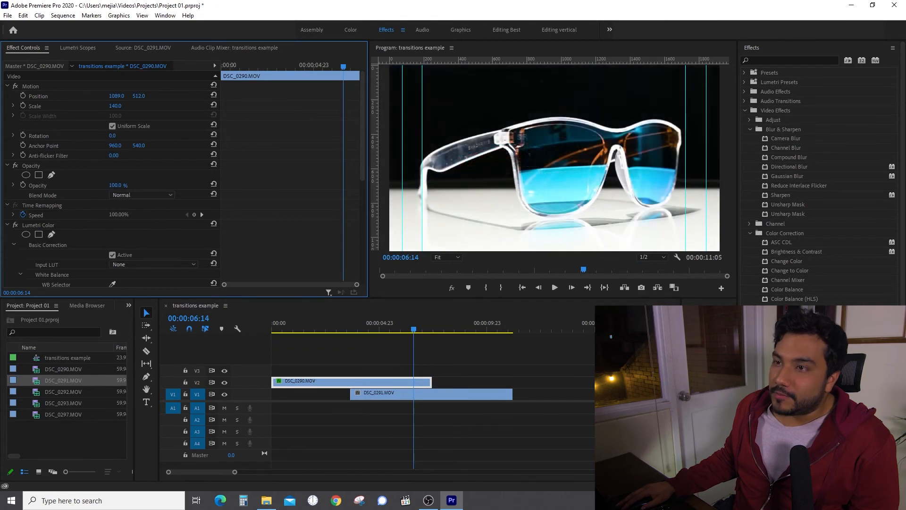
pyautogui.write('100')
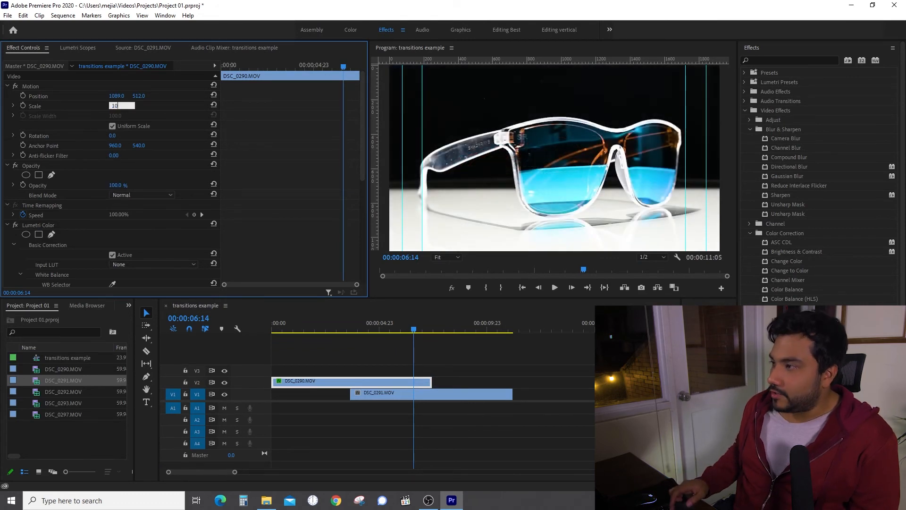
pyautogui.press('Return')
pyautogui.click(116, 96)
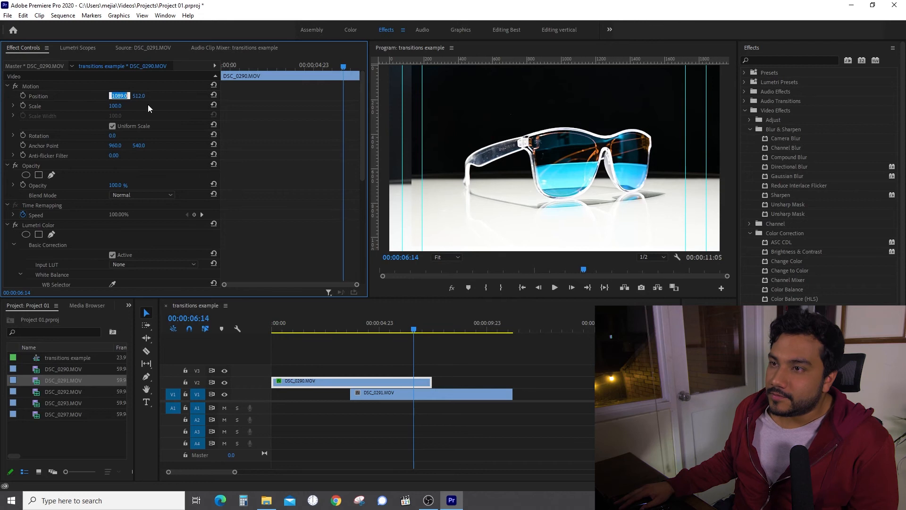
pyautogui.write('960')
pyautogui.press('Return')
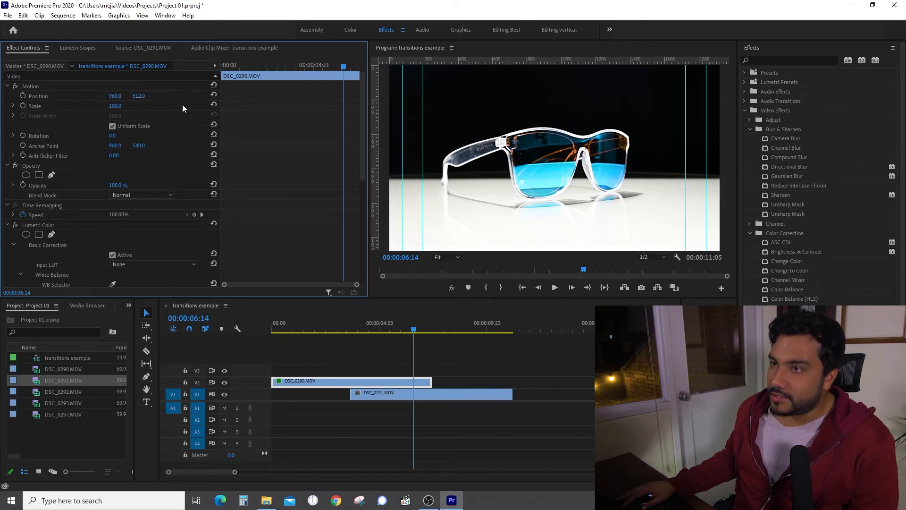
pyautogui.click(141, 96)
pyautogui.write('540')
pyautogui.press('Return')
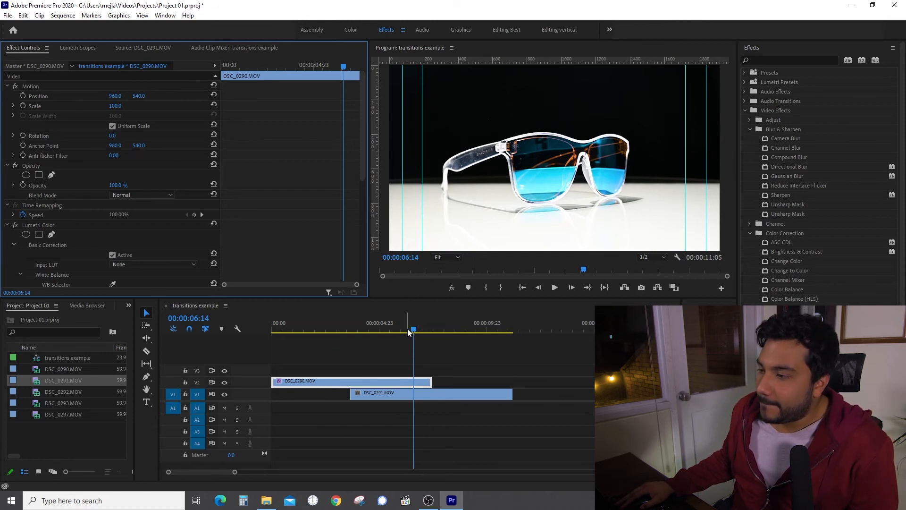
# Nudge DSC_0291.MOV on V1 and lower DSC_0290.MOV's Opacity to 45% to preview the blend.
pyautogui.moveTo(435, 395); pyautogui.dragTo(446, 394)
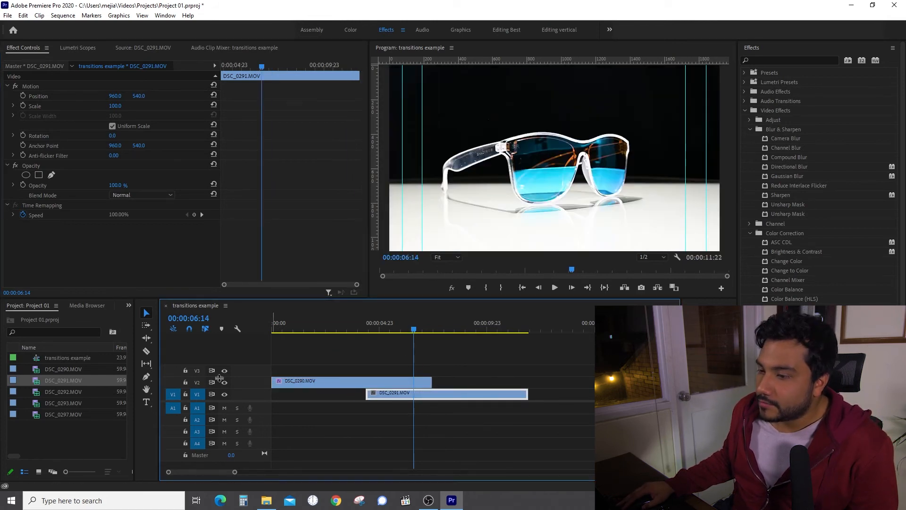
pyautogui.moveTo(413, 329); pyautogui.dragTo(405, 327)
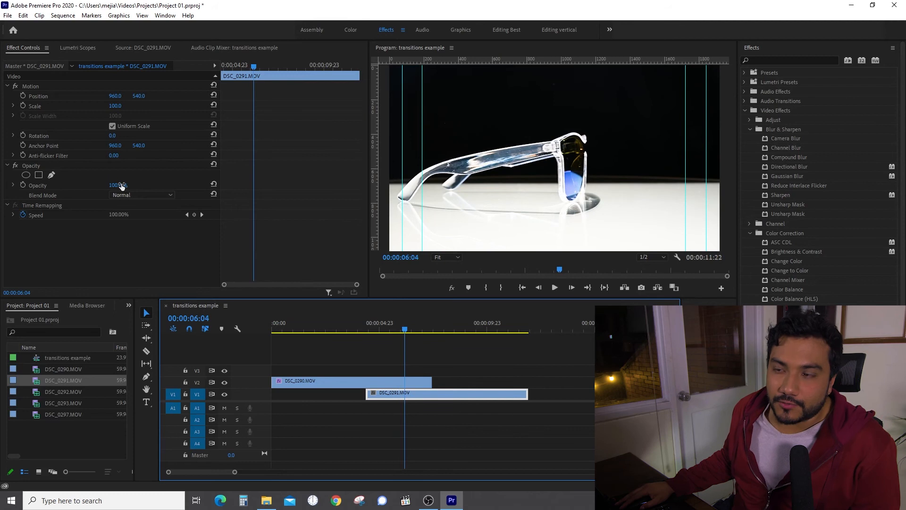
pyautogui.moveTo(124, 189); pyautogui.dragTo(92, 186)
# Shift DSC_0291.MOV to start earlier so it overlaps the top clip more.
pyautogui.click(298, 383)
pyautogui.moveTo(416, 394); pyautogui.dragTo(420, 395)
pyautogui.moveTo(422, 395)
pyautogui.mouseDown()
pyautogui.moveTo(408, 395)
pyautogui.moveTo(427, 394)
pyautogui.mouseUp()
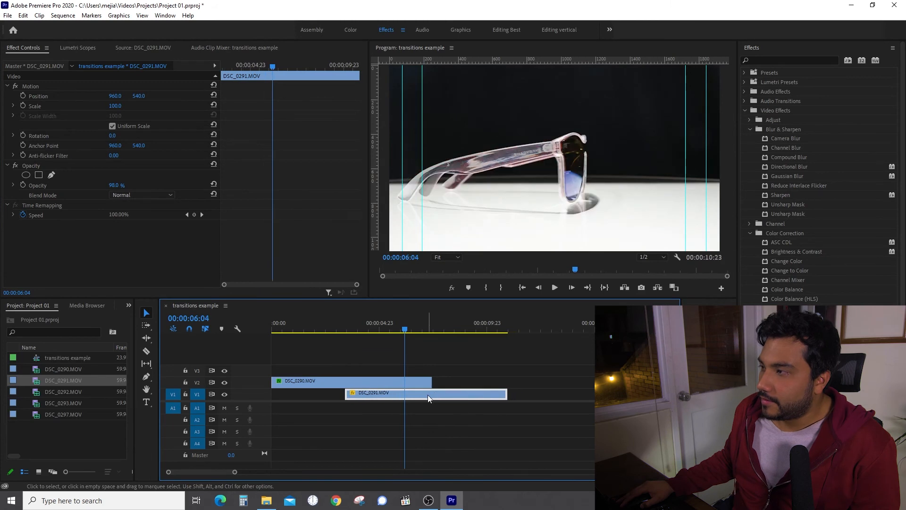
pyautogui.moveTo(403, 329)
pyautogui.mouseDown()
pyautogui.moveTo(386, 330)
pyautogui.moveTo(411, 330)
pyautogui.moveTo(402, 330)
pyautogui.mouseUp()
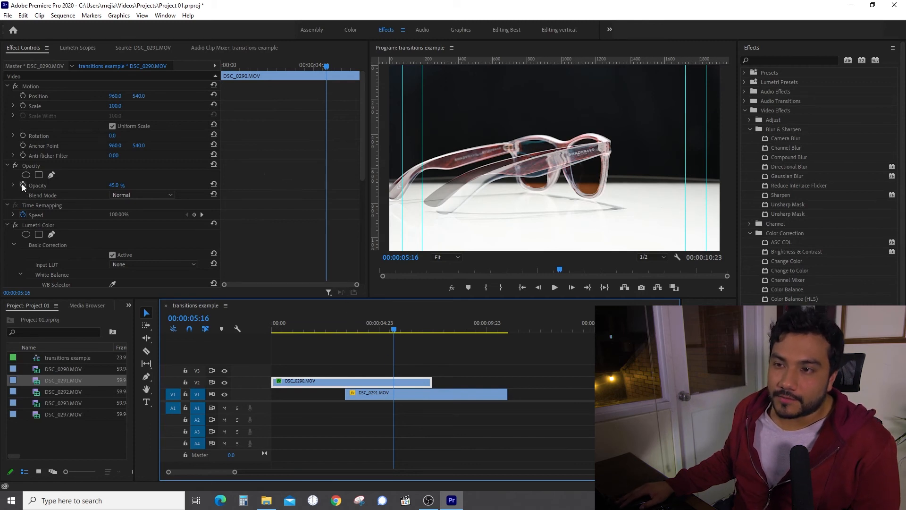
# Animate DSC_0290.MOV's Opacity with keyframes at 100% (00:00:05:16) and 0% (00:00:06:11).
pyautogui.moveTo(117, 187); pyautogui.dragTo(144, 187)
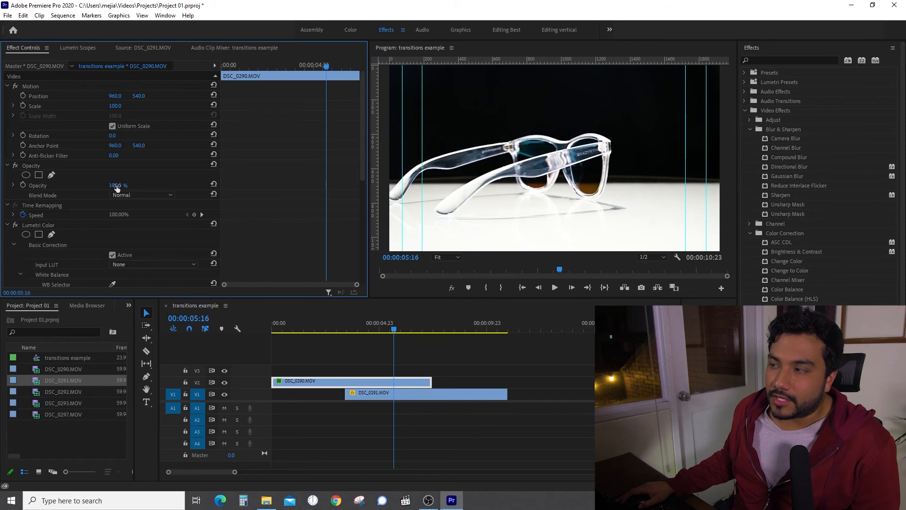
pyautogui.click(23, 182)
pyautogui.moveTo(329, 67); pyautogui.dragTo(341, 67)
pyautogui.click(194, 184)
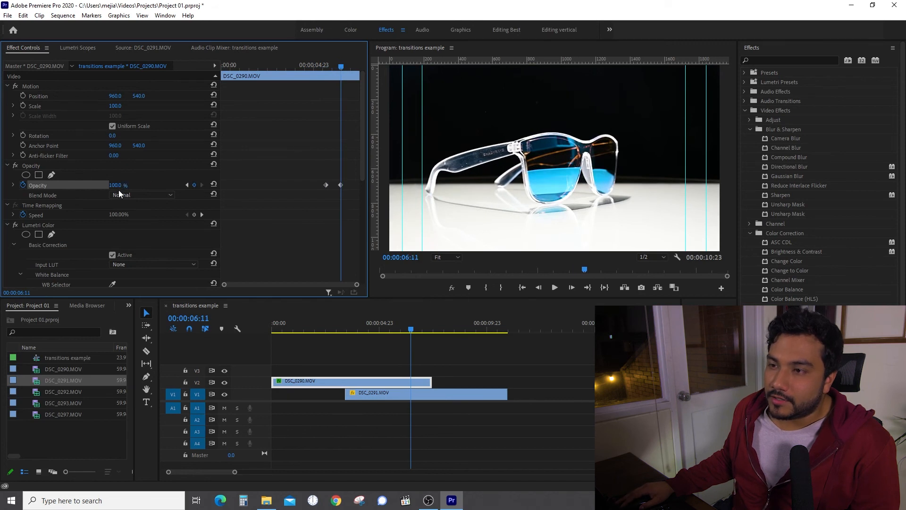
pyautogui.moveTo(115, 185); pyautogui.dragTo(68, 185)
pyautogui.moveTo(411, 330); pyautogui.dragTo(386, 315)
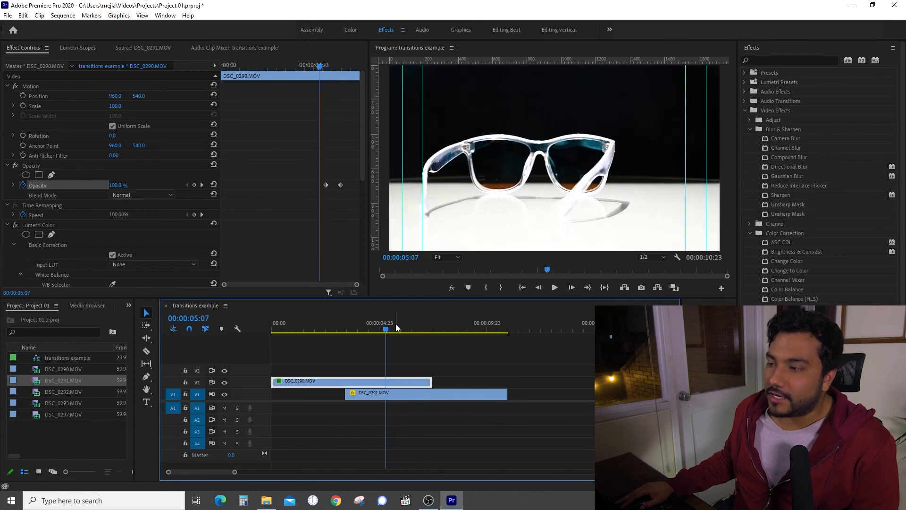
pyautogui.click(341, 186)
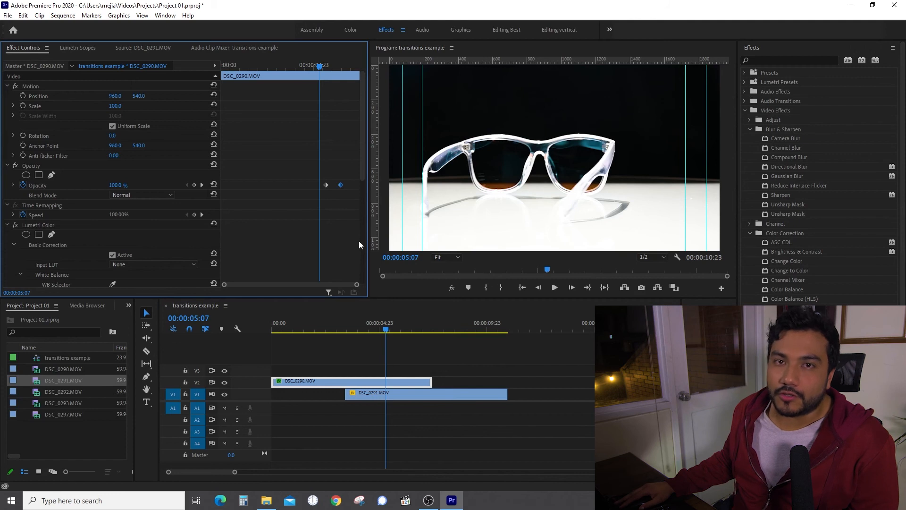
pyautogui.press('space')
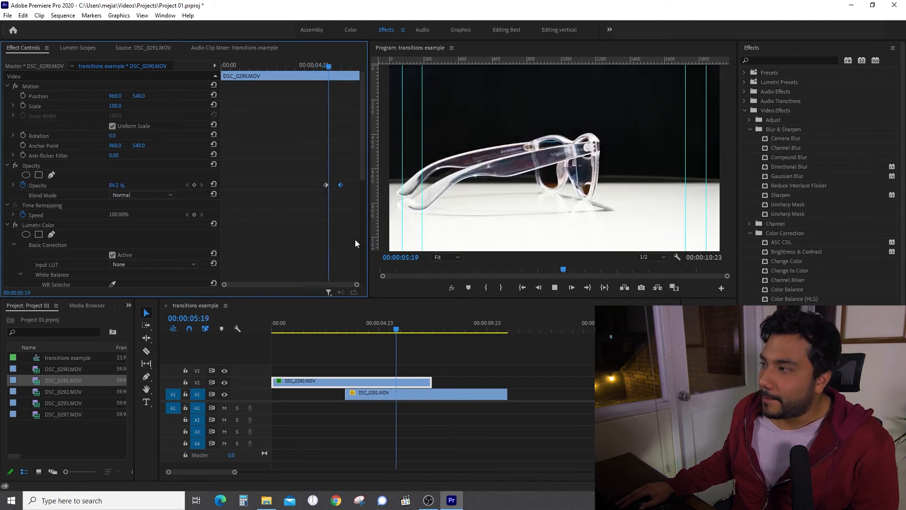
pyautogui.press('space')
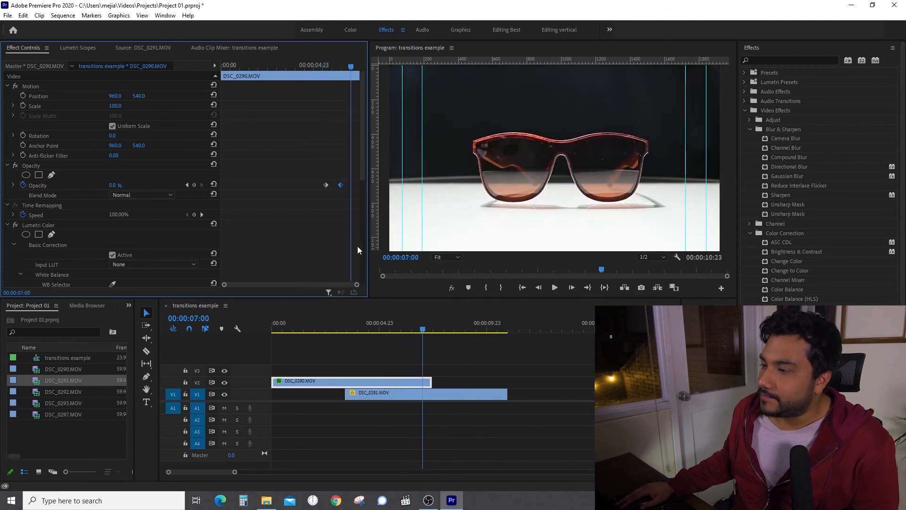
pyautogui.click(387, 324)
pyautogui.press('space')
pyautogui.press('space')
pyautogui.click(364, 325)
pyautogui.press('space')
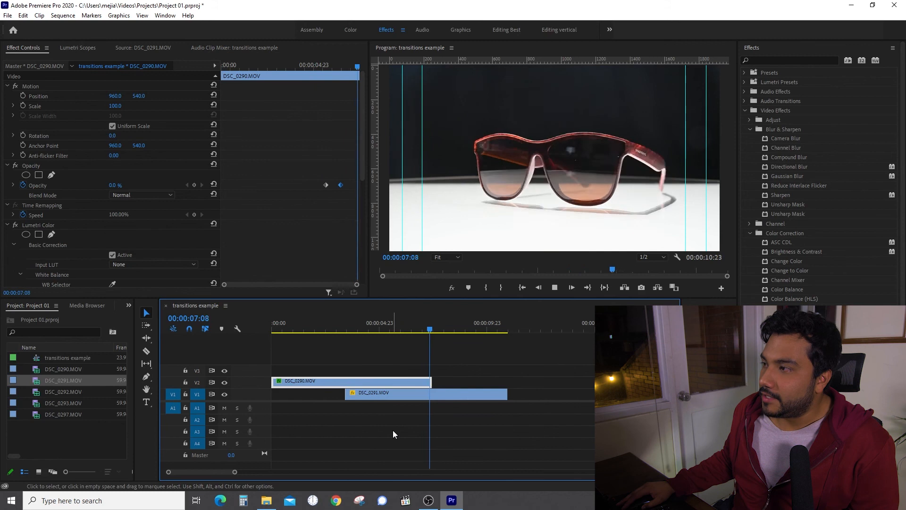
pyautogui.press('space')
pyautogui.click(393, 327)
pyautogui.press('space')
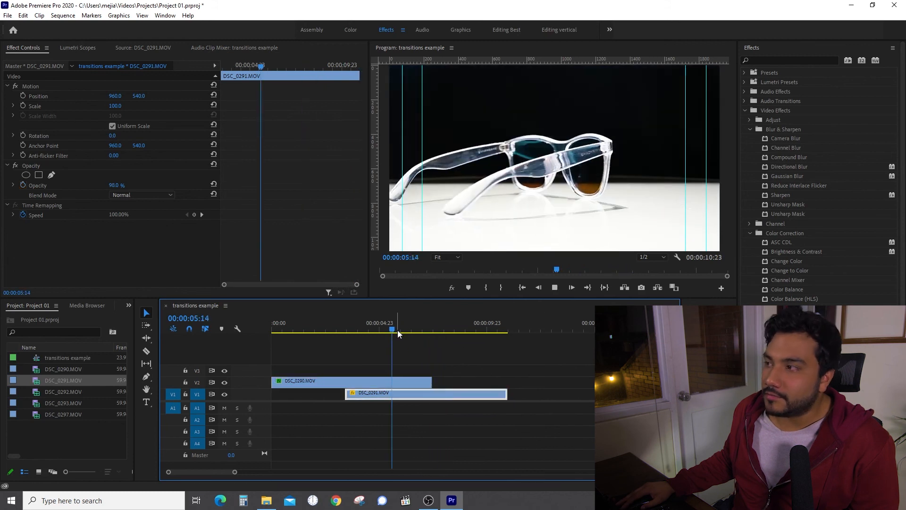
pyautogui.press('space')
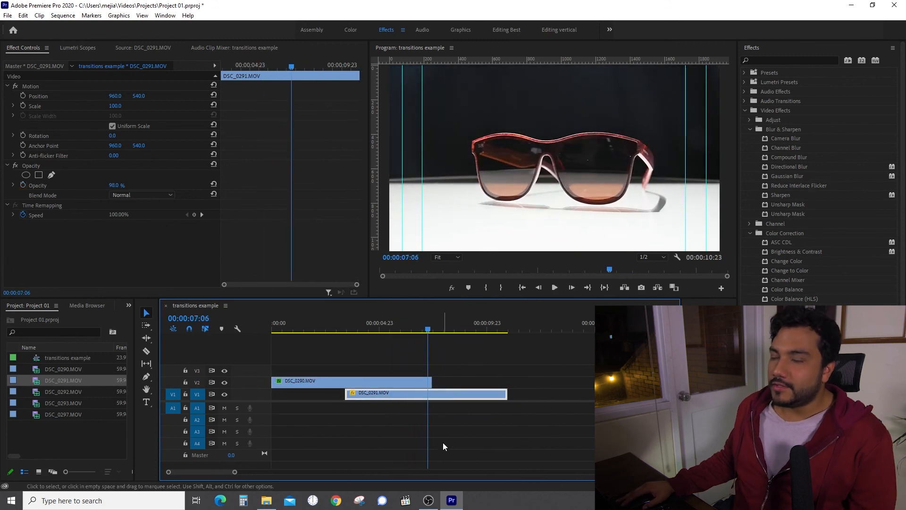